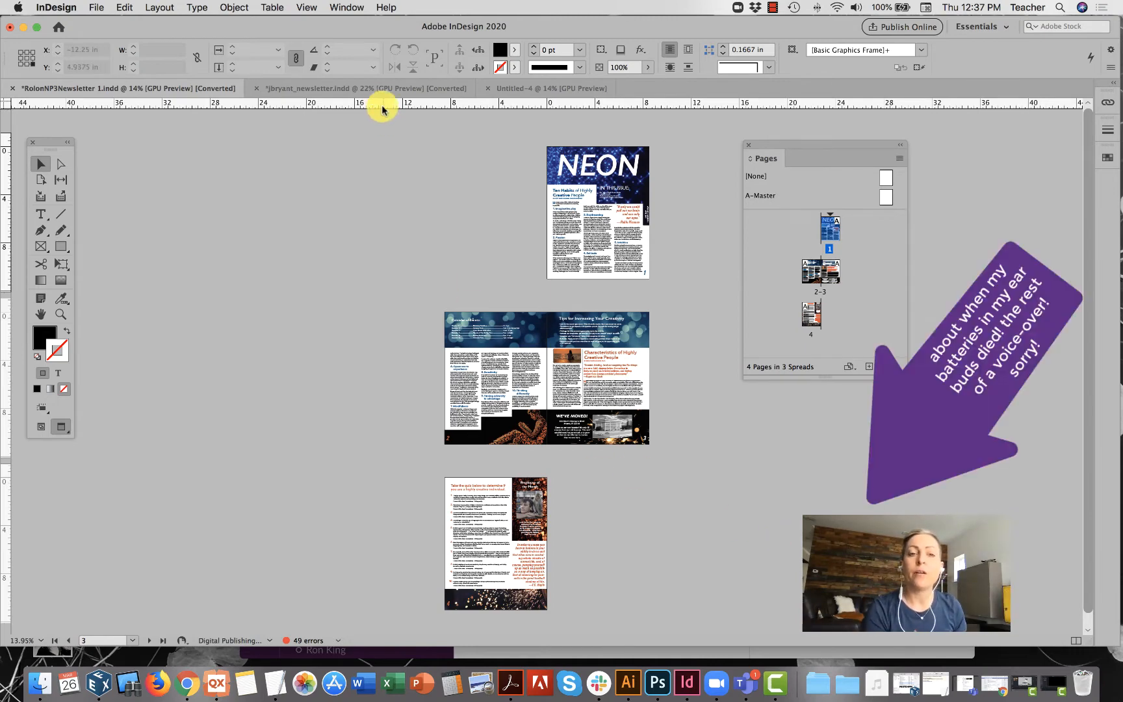
- Switch to the open THE BOX newsletter document and display its A-Master page to examine the guides
left_click(378, 91)
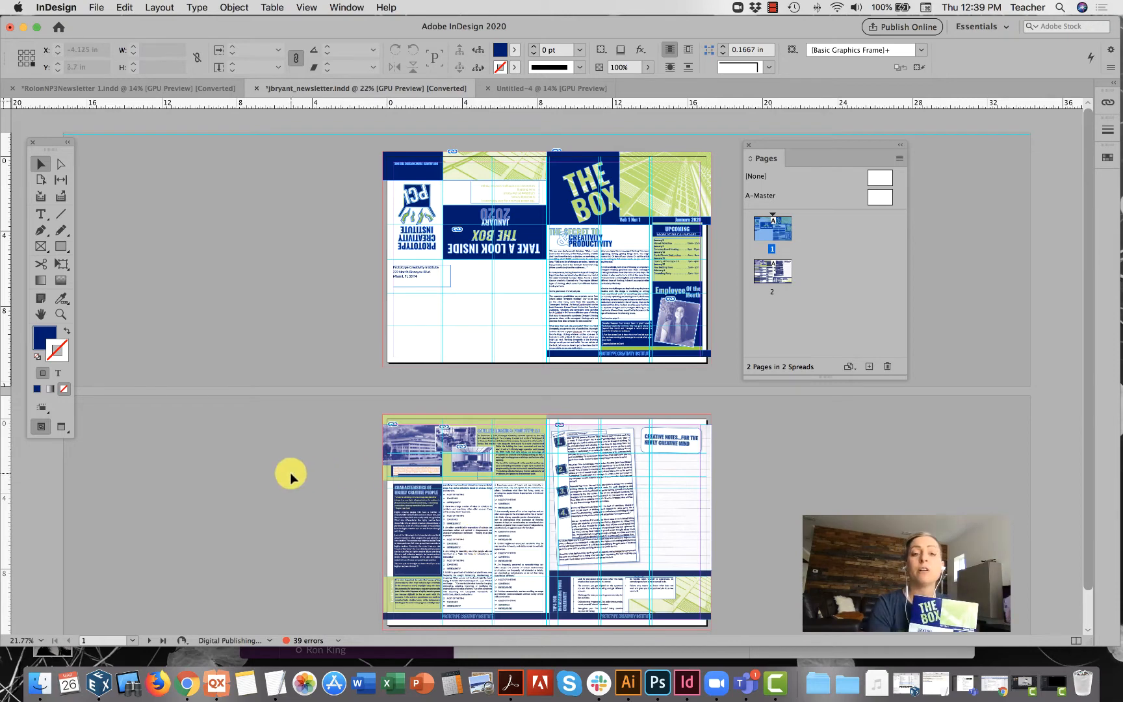
double_click(881, 197)
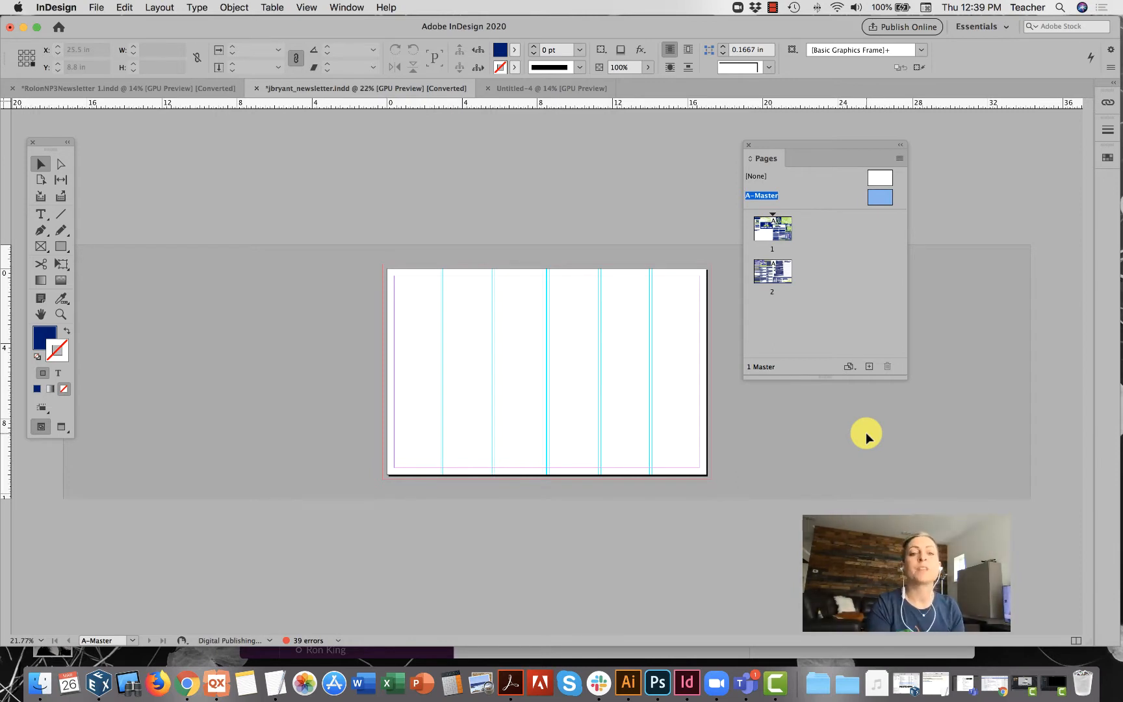
- Start a new document and set its page size to 17 in wide by 11 in high in landscape orientation
left_click(96, 7)
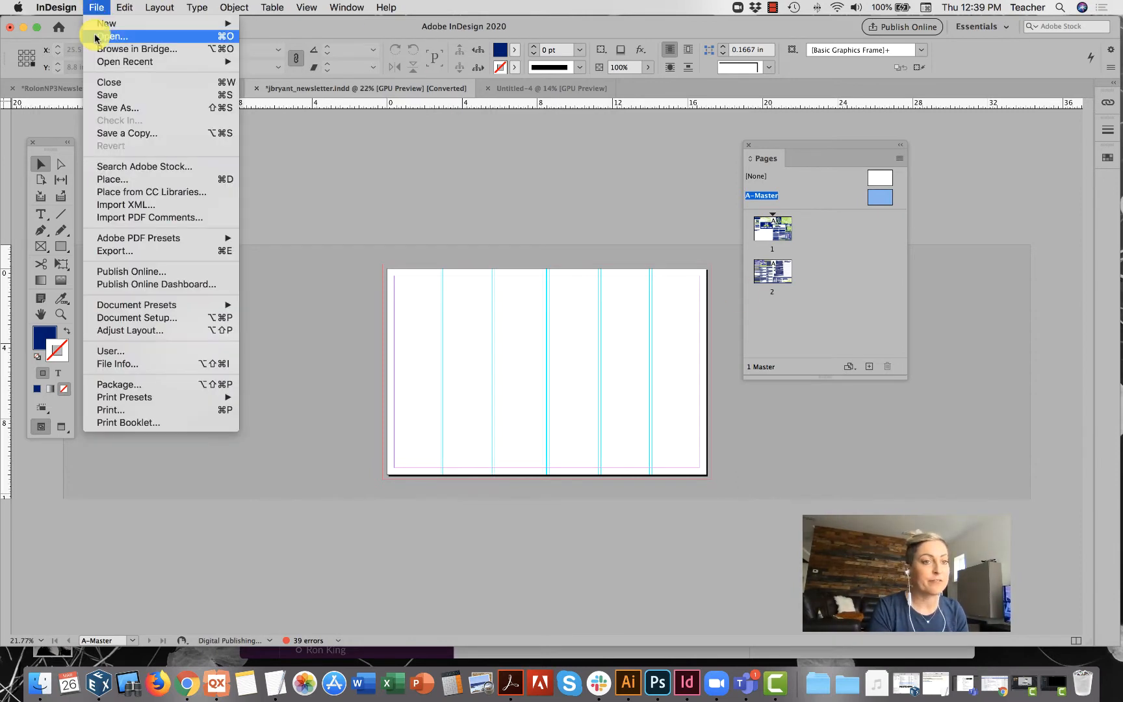
mouse_move(98, 23)
left_click(276, 27)
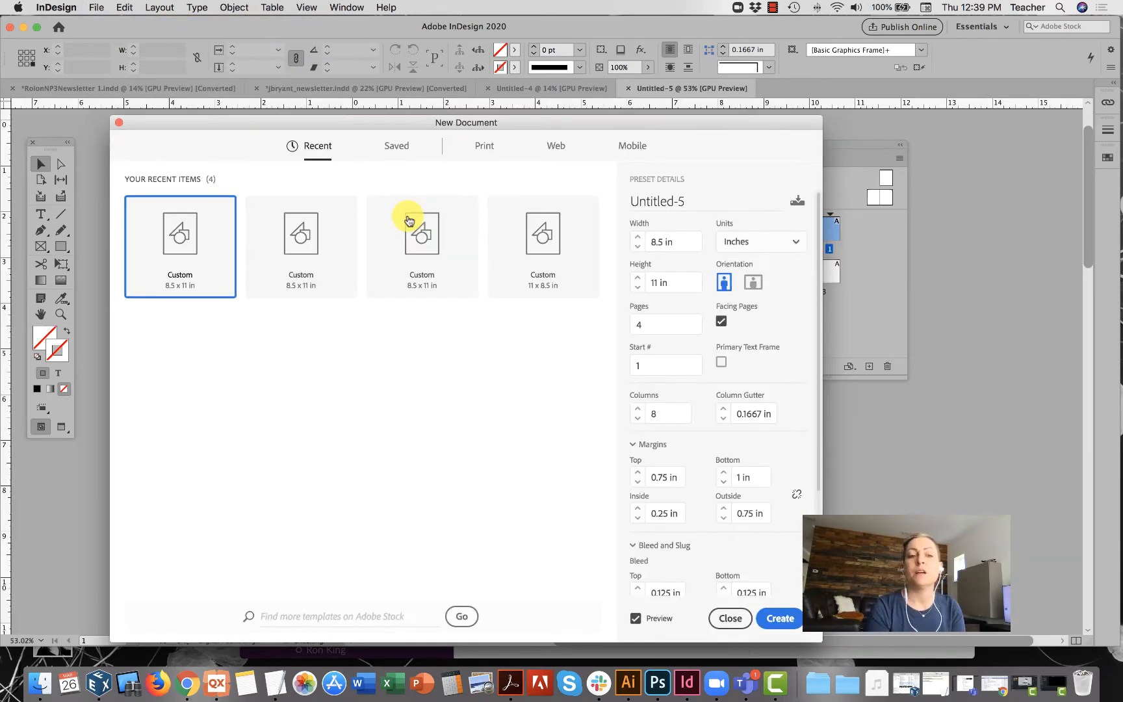
left_click_drag(515, 125, 516, 60)
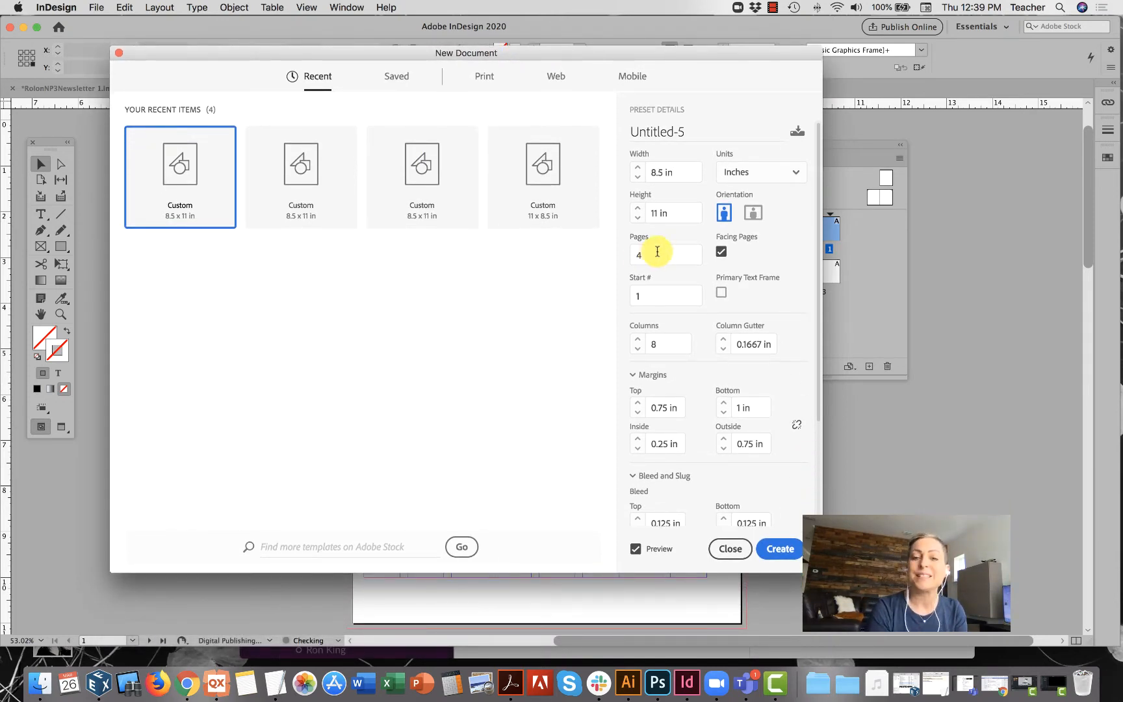
left_click(637, 168)
left_click(637, 168)
left_click(637, 168)
left_click(638, 168)
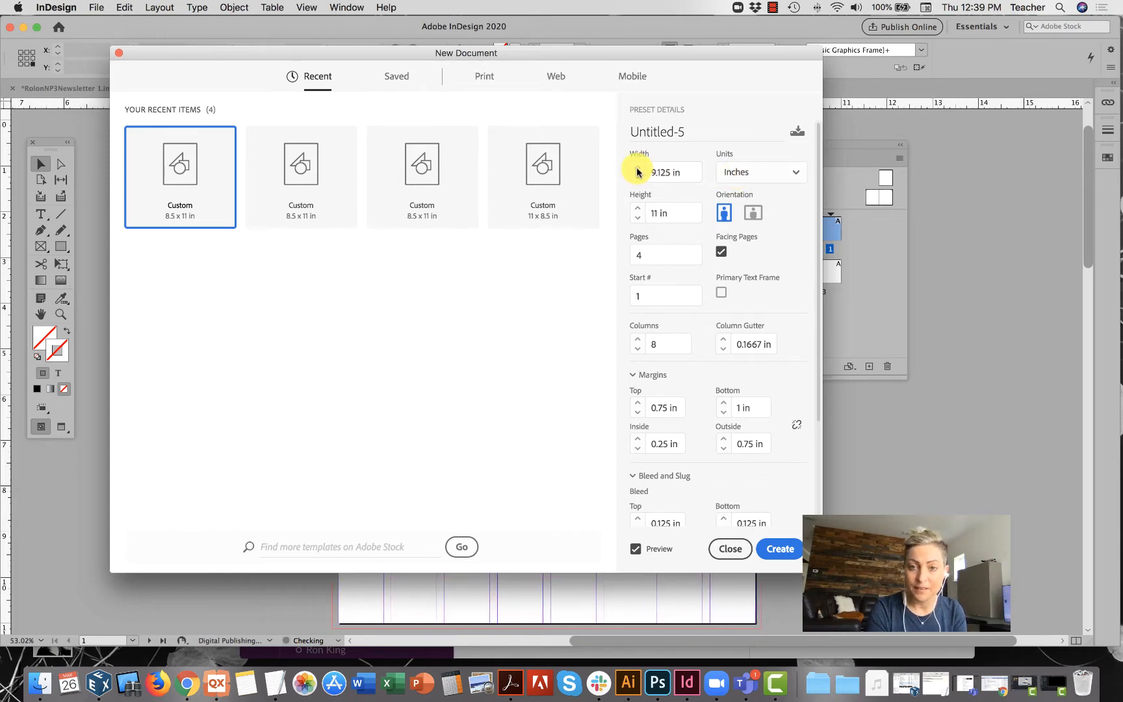
left_click(638, 168)
left_click(637, 168)
type("17")
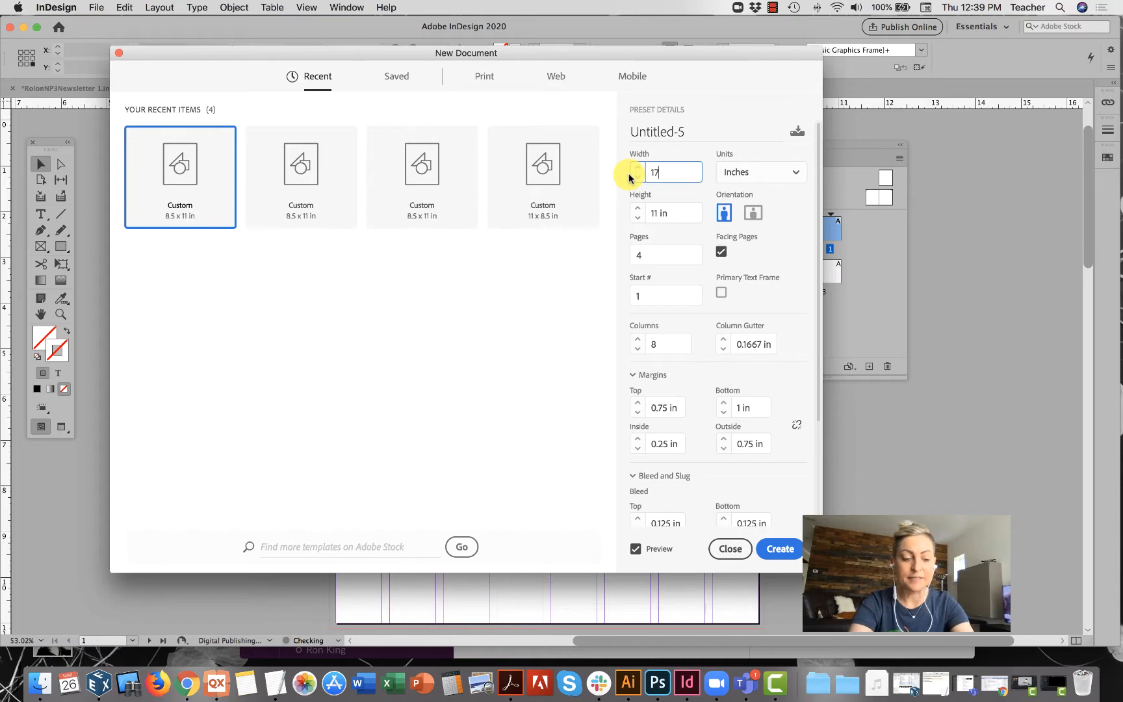
key("Tab")
type("11")
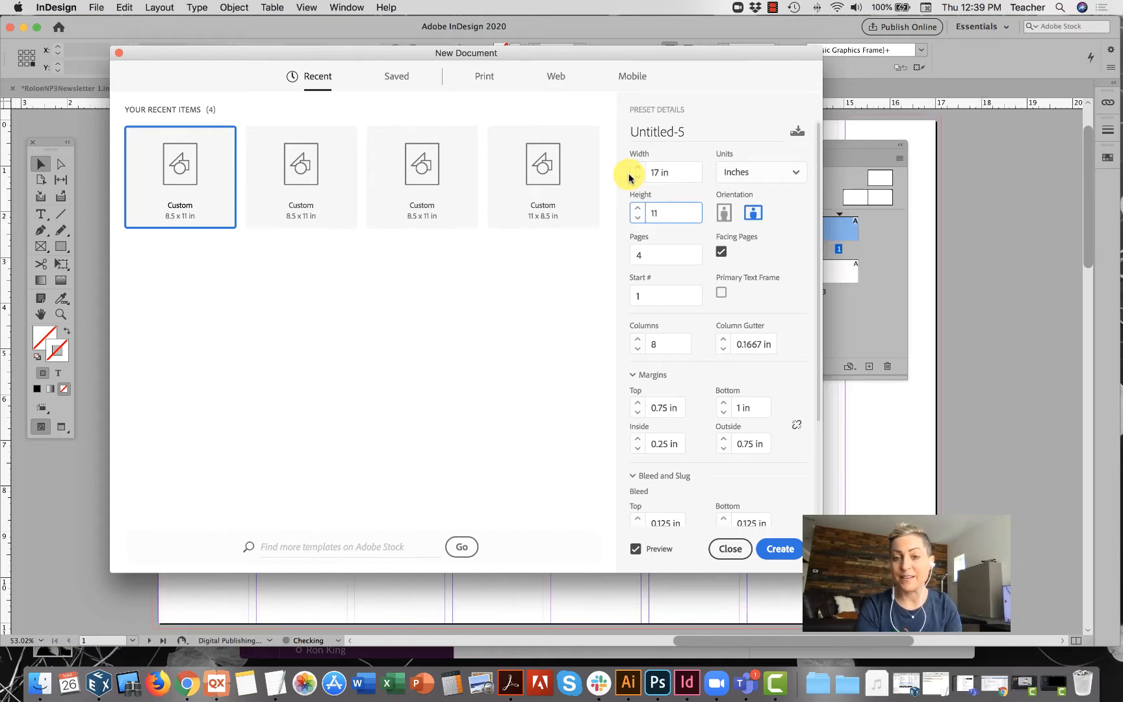
left_click(752, 210)
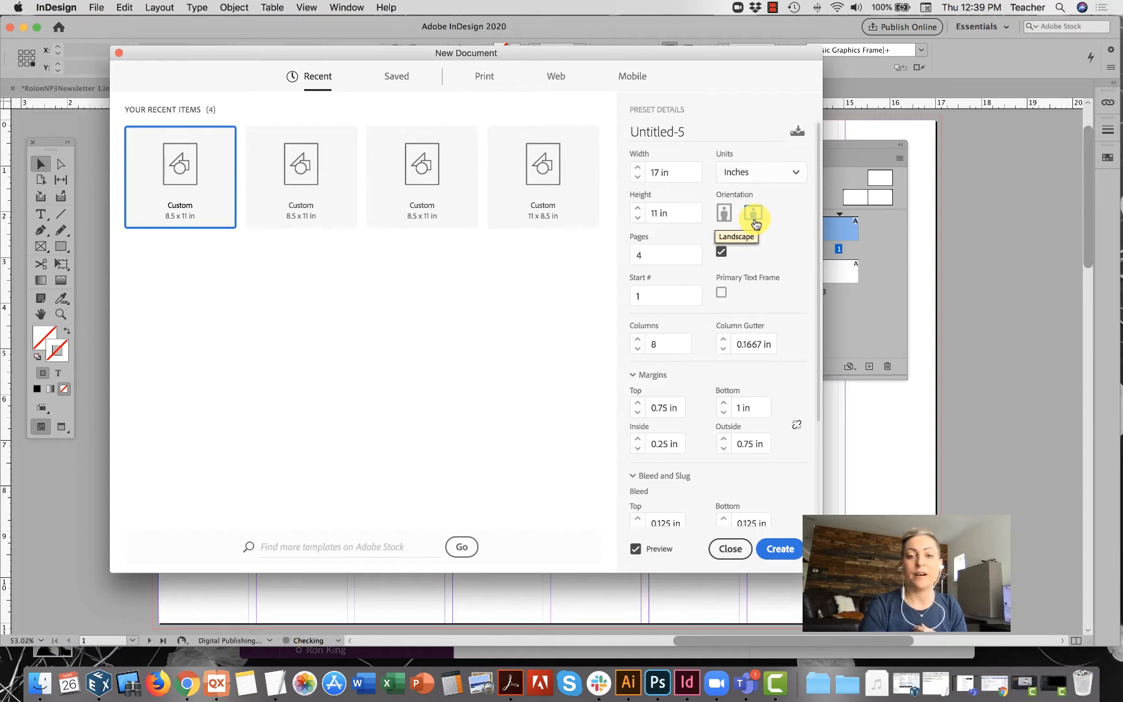
- Turn off facing pages and set the new document's page count to 2
left_click(721, 252)
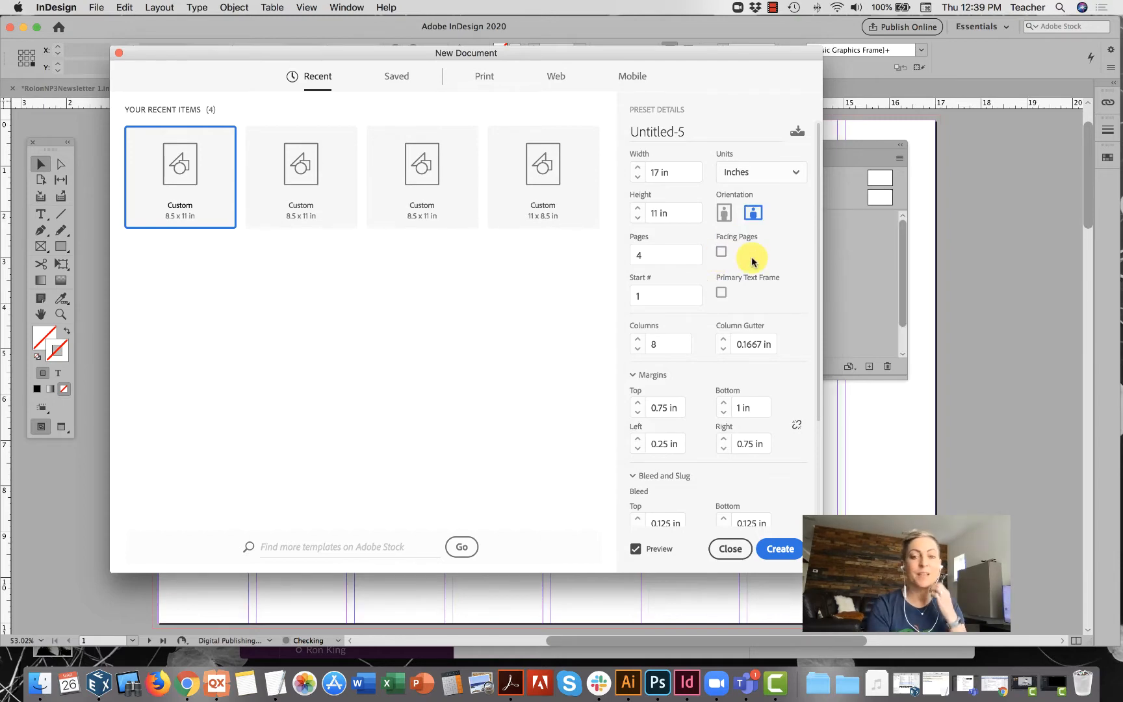
left_click_drag(587, 50, 794, 61)
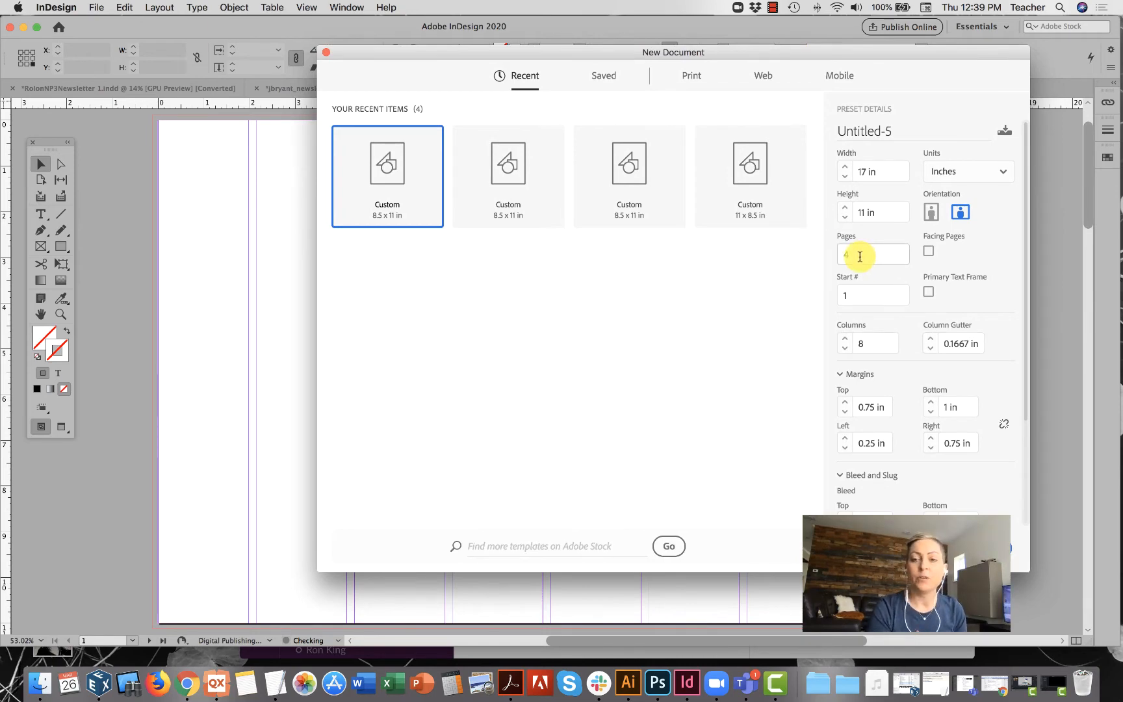
left_click_drag(859, 256, 837, 258)
type("2")
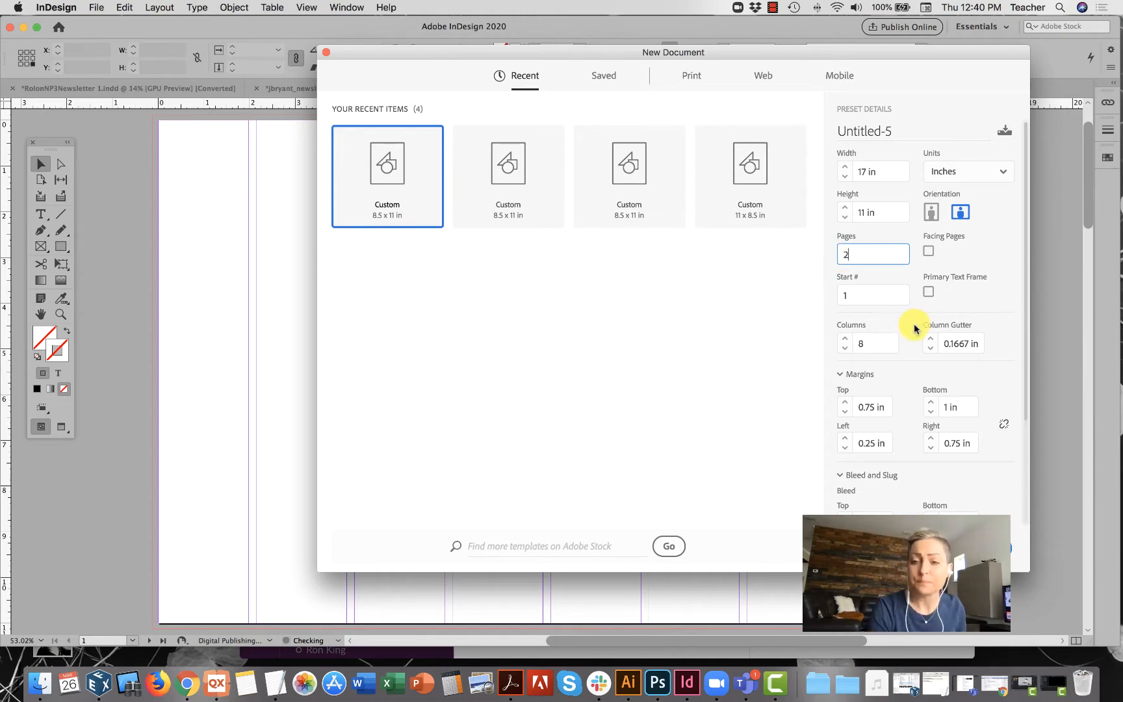
- Set the new document's number of columns to 1
left_click(844, 349)
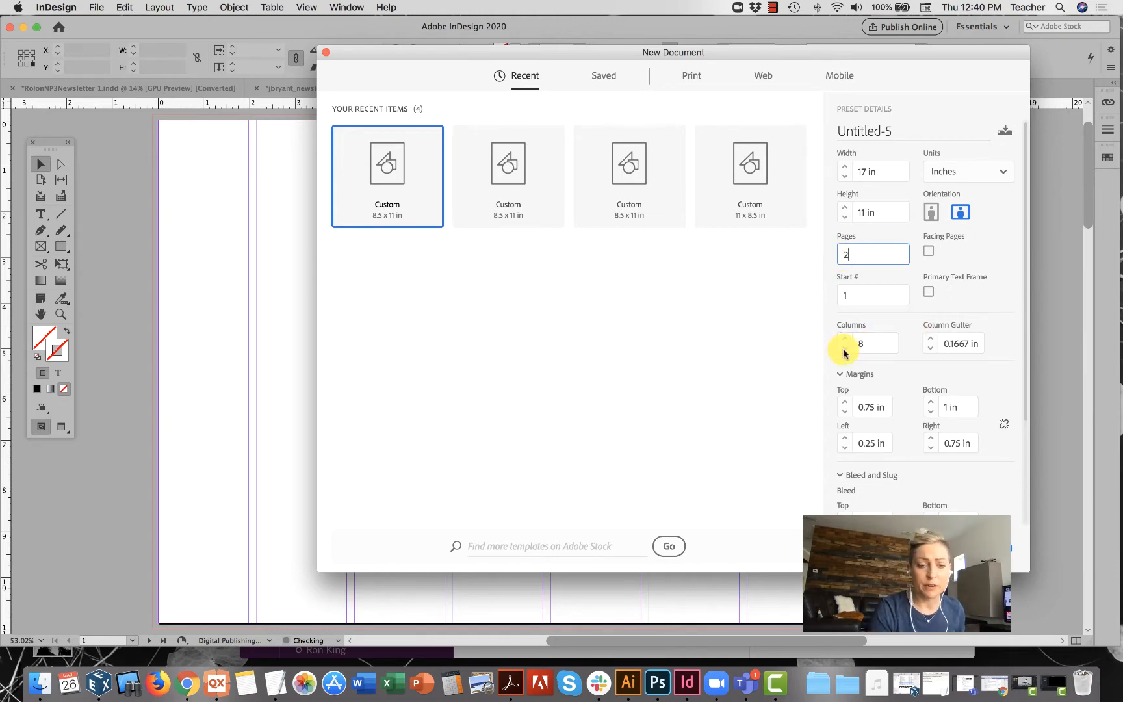
left_click(844, 349)
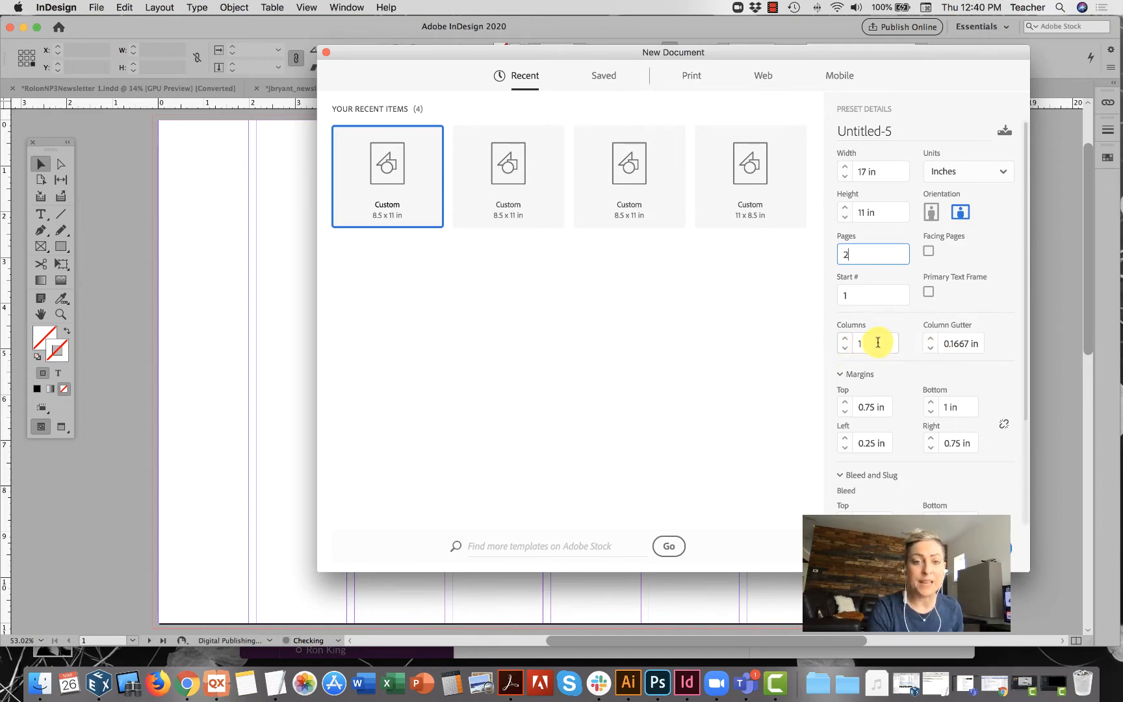
left_click(876, 343)
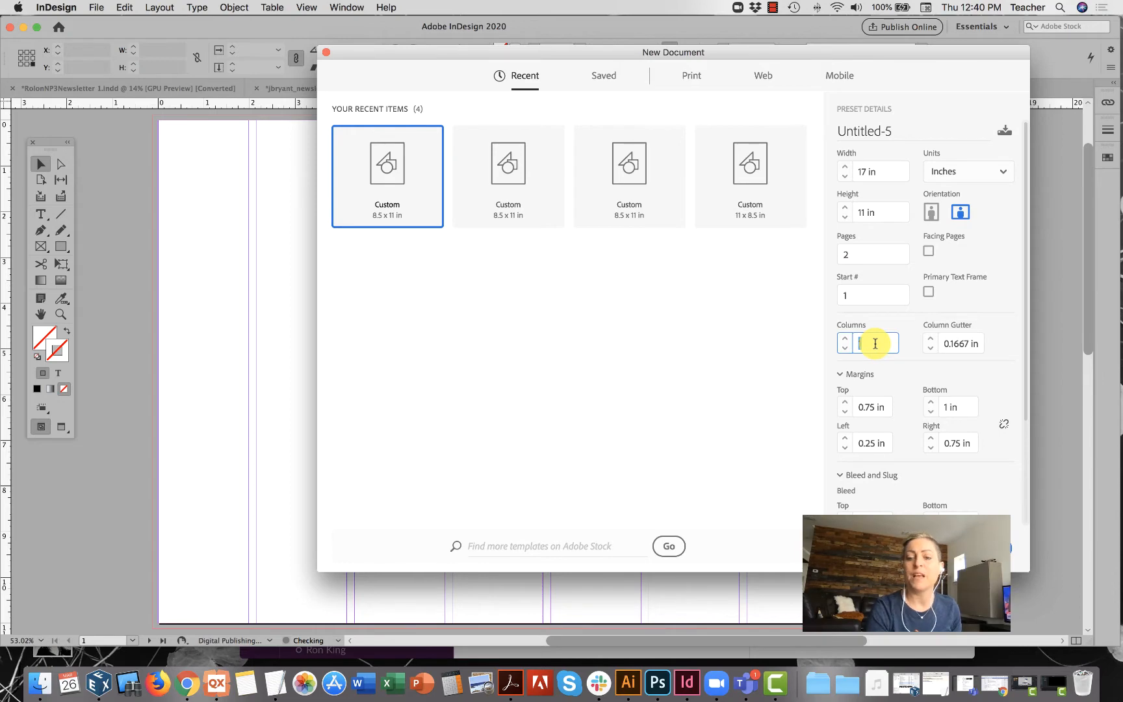
key("Tab")
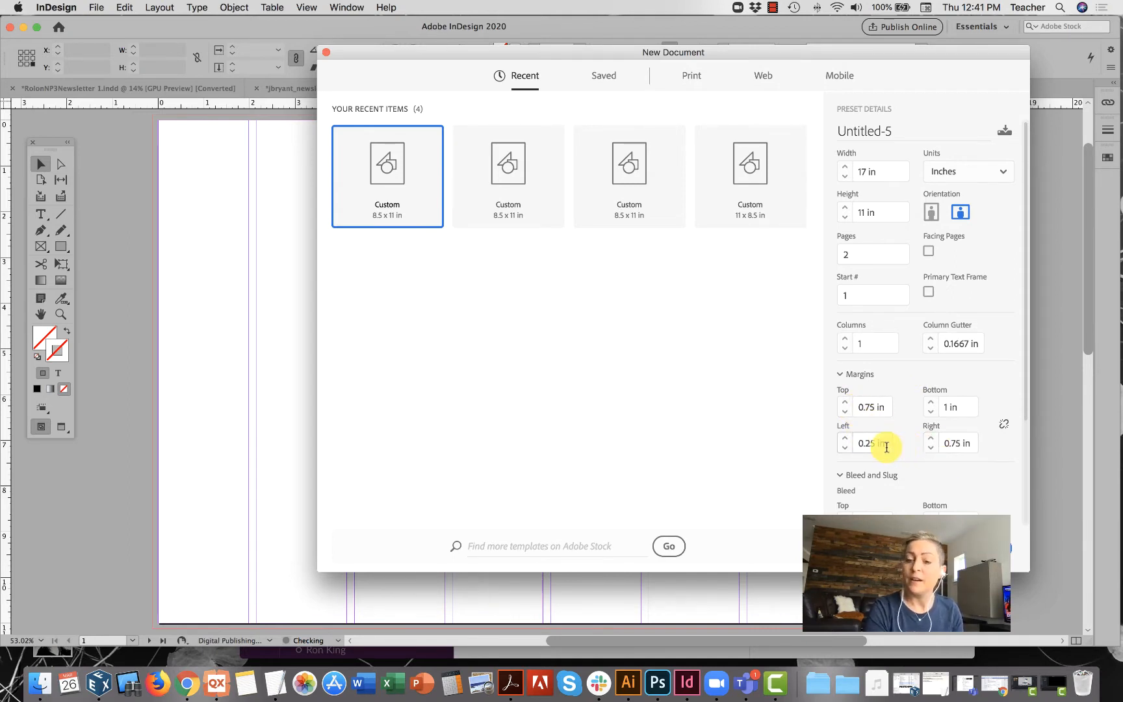
- Set the left margin to 0.75 in and create the document
scroll(887, 447, "down", 1)
scroll(887, 447, "down", 3)
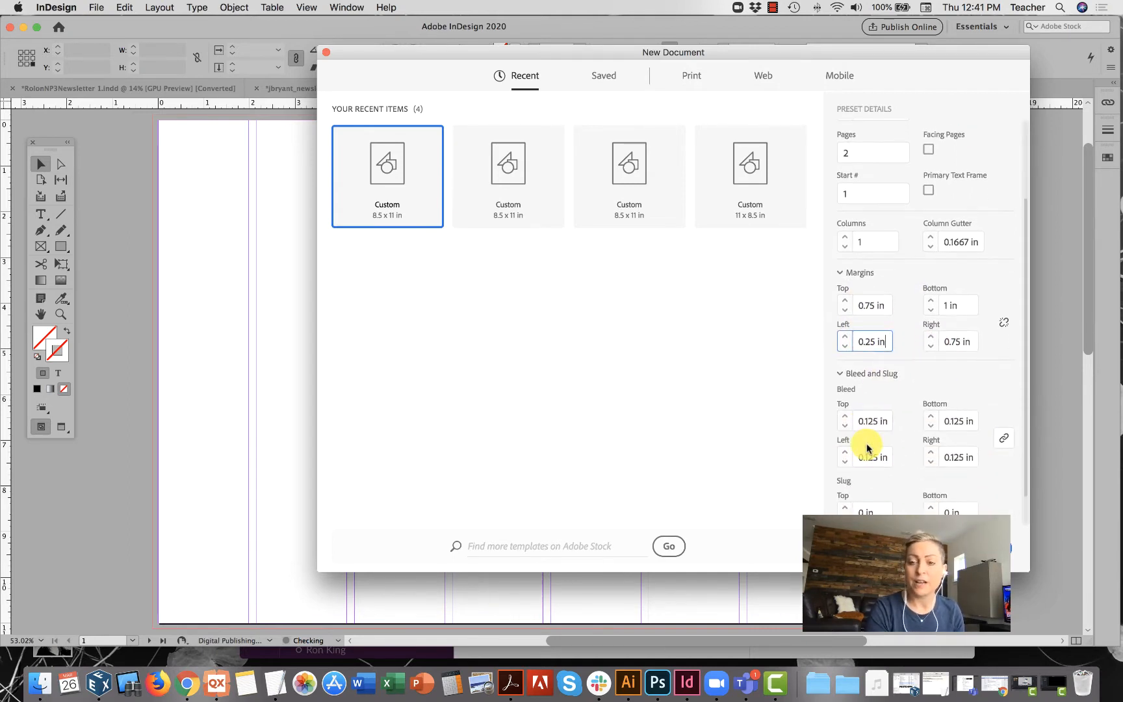
left_click(844, 337)
left_click(845, 336)
left_click(844, 337)
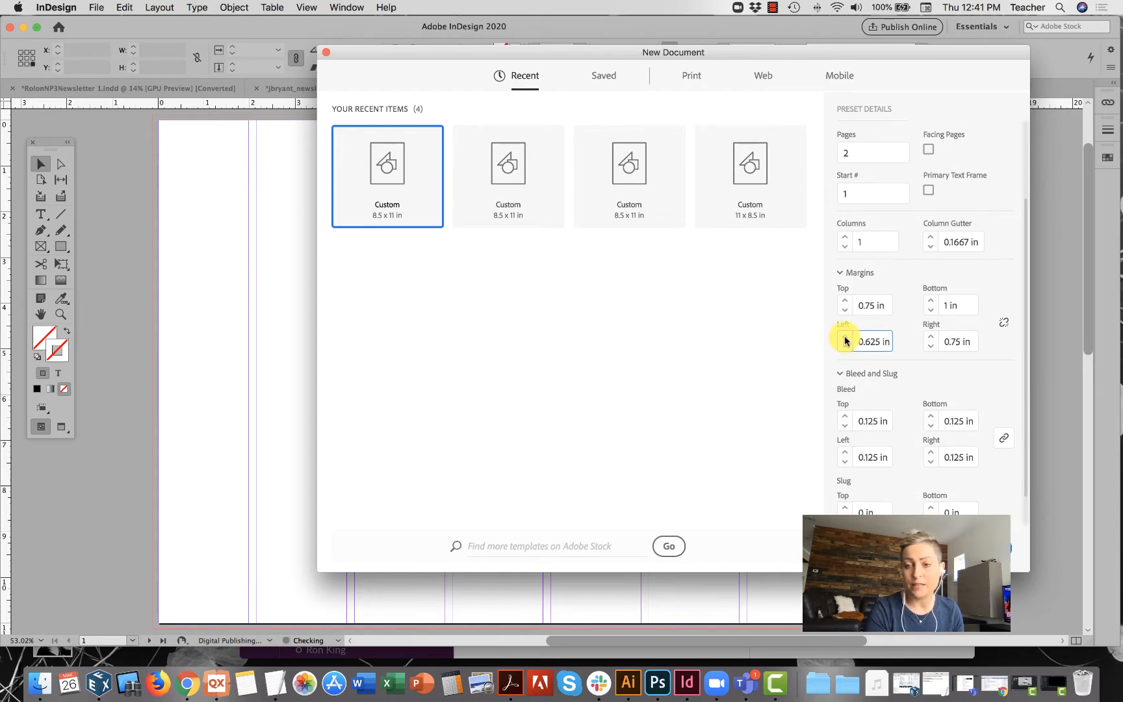
left_click(844, 337)
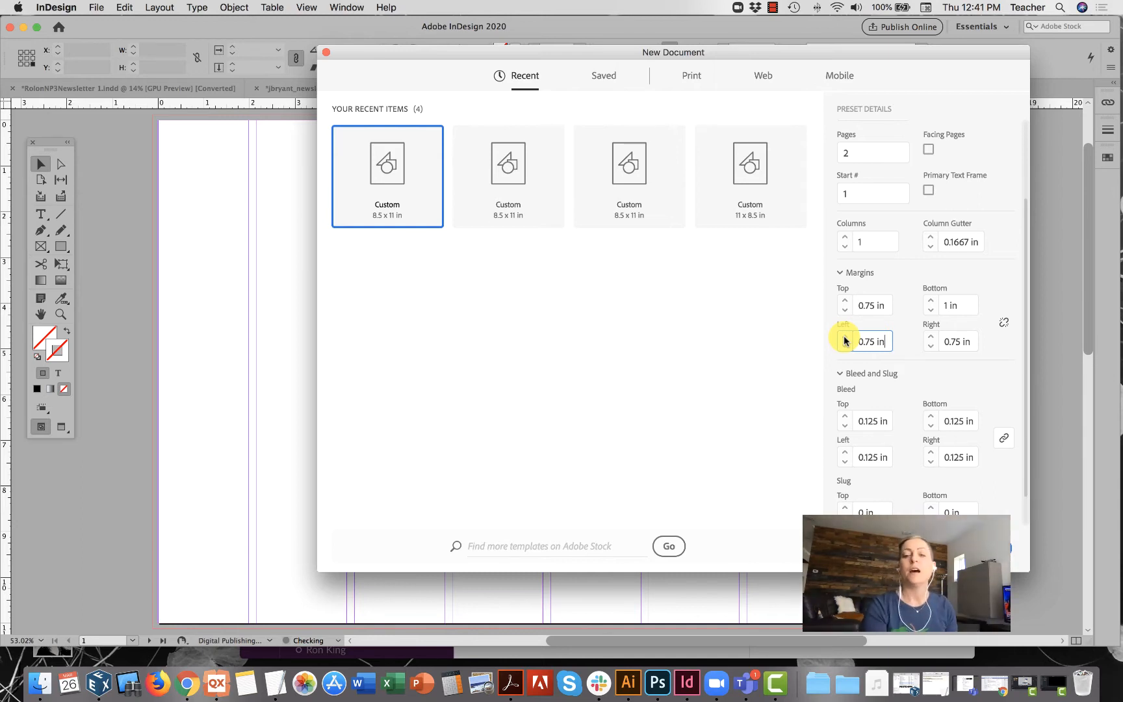
left_click(875, 421)
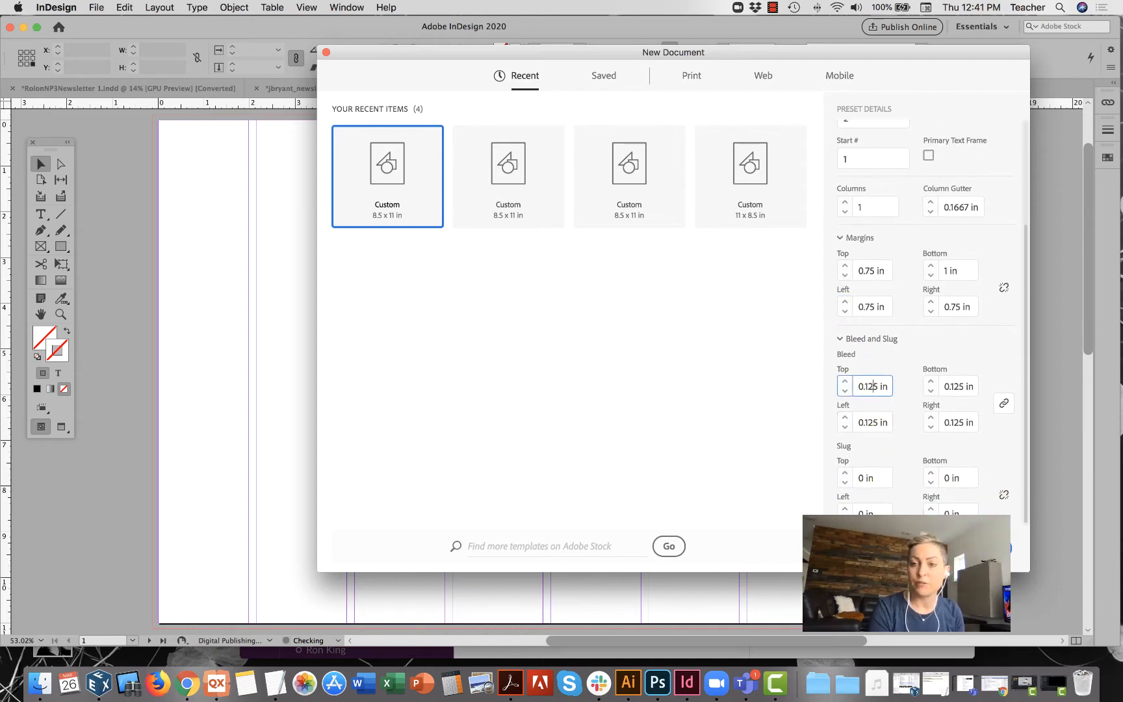
left_click(977, 547)
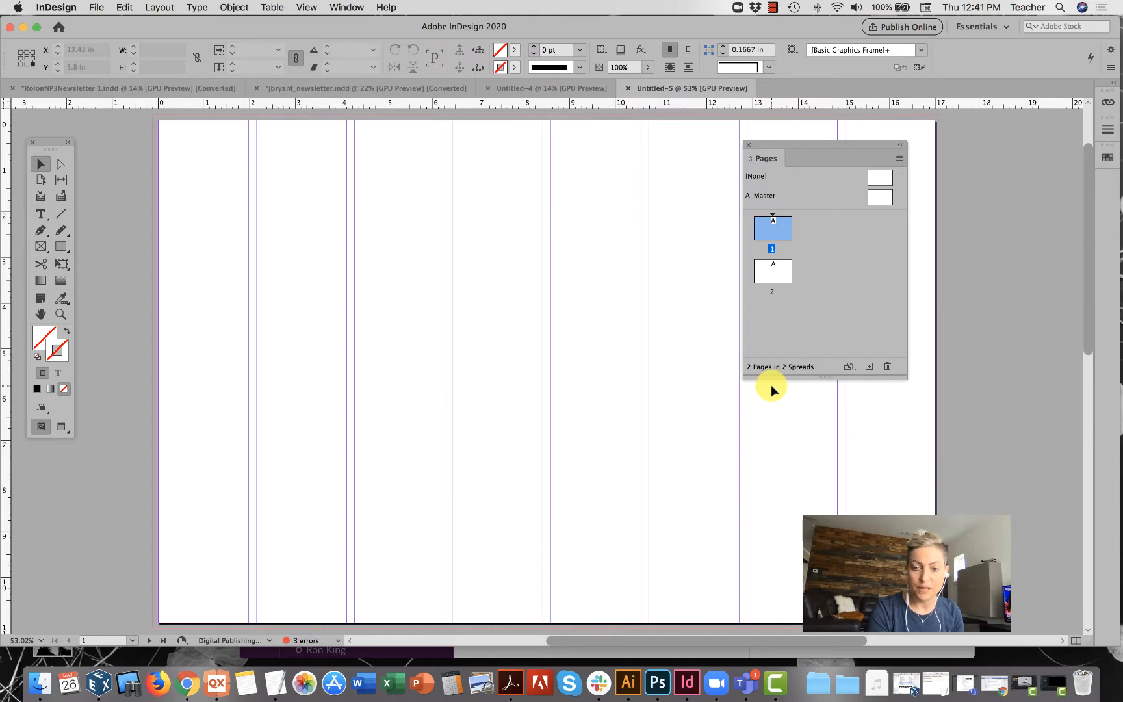
- Compare the margin and column guides on A-Master, page 1 and page 2 of the new document
scroll(493, 372, "down", 3)
scroll(493, 372, "up", 1)
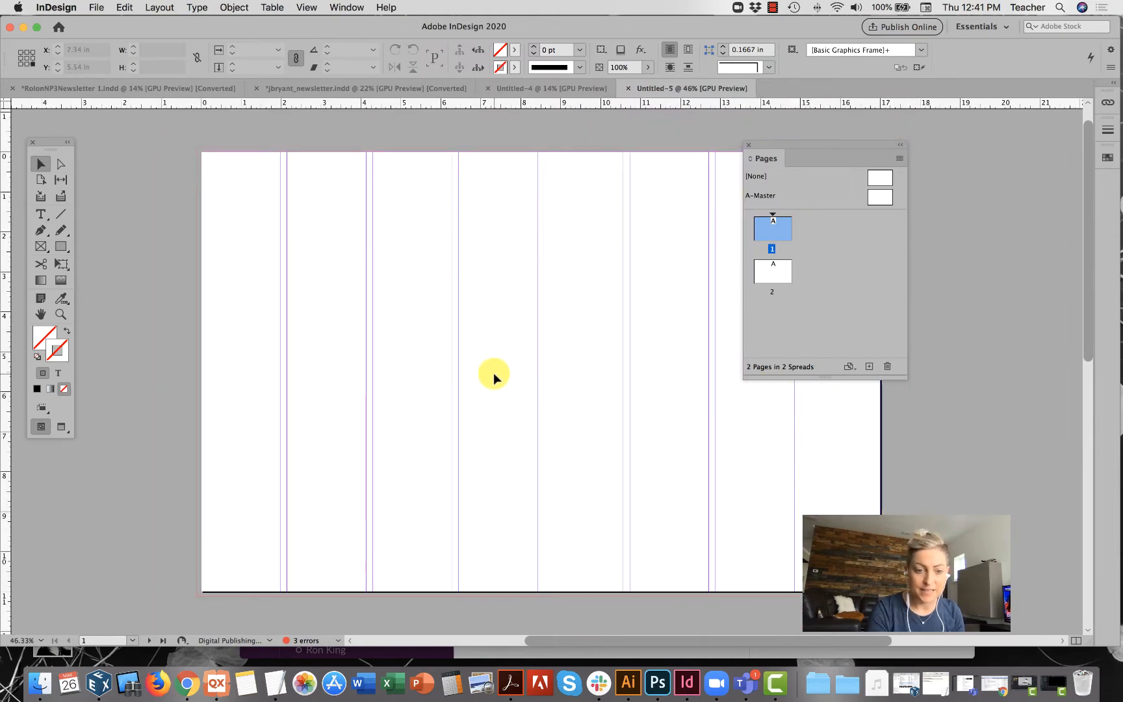
scroll(494, 372, "up", 2)
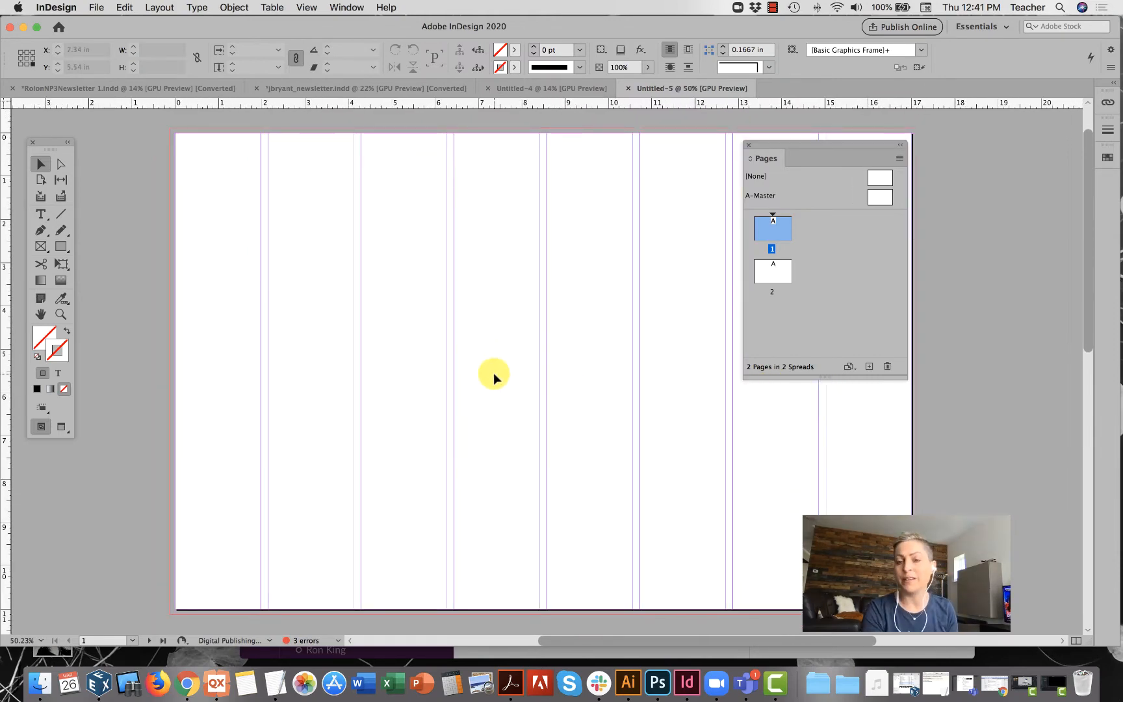
double_click(879, 197)
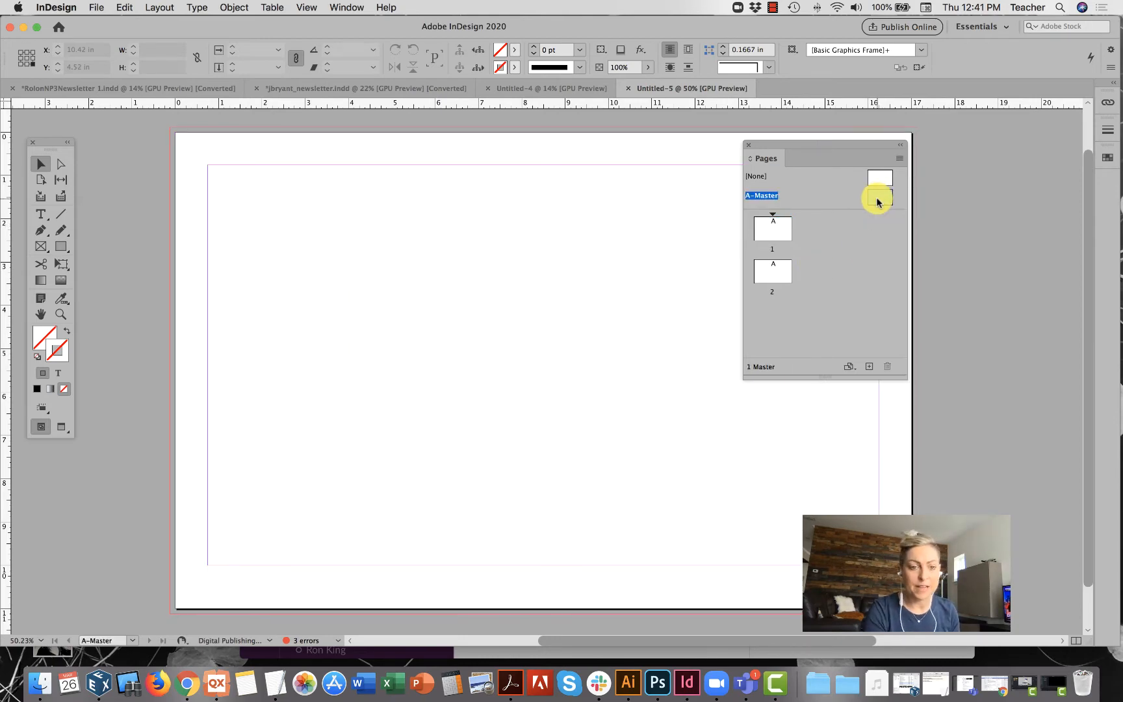
double_click(773, 230)
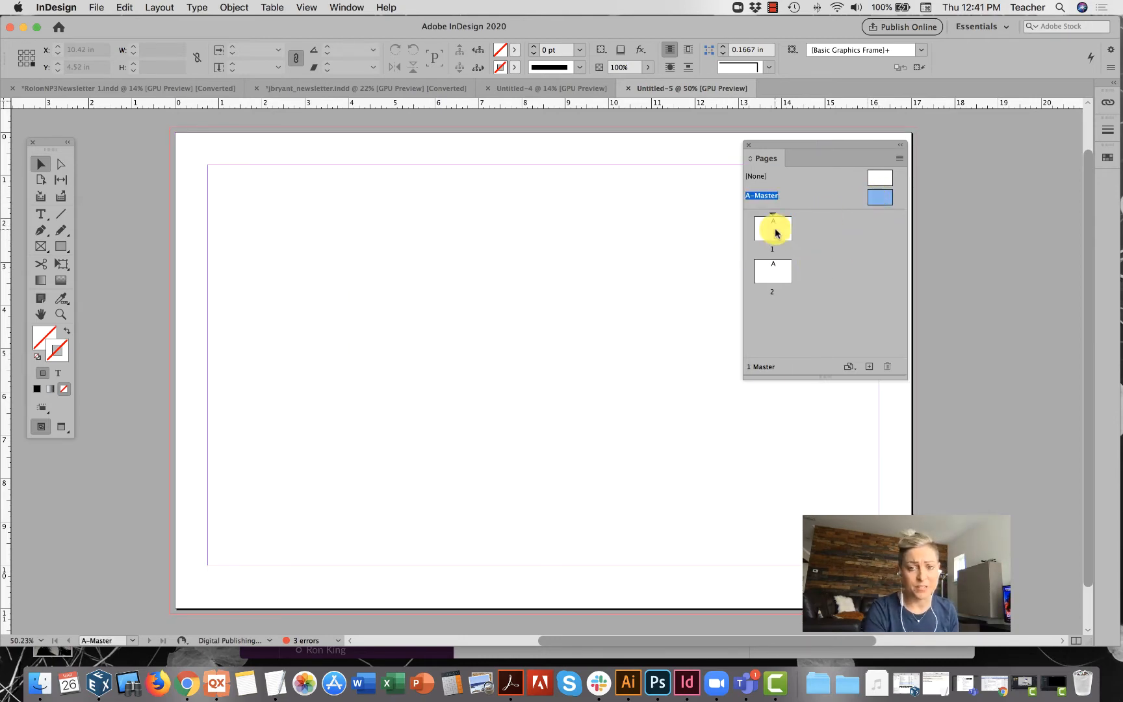
double_click(773, 270)
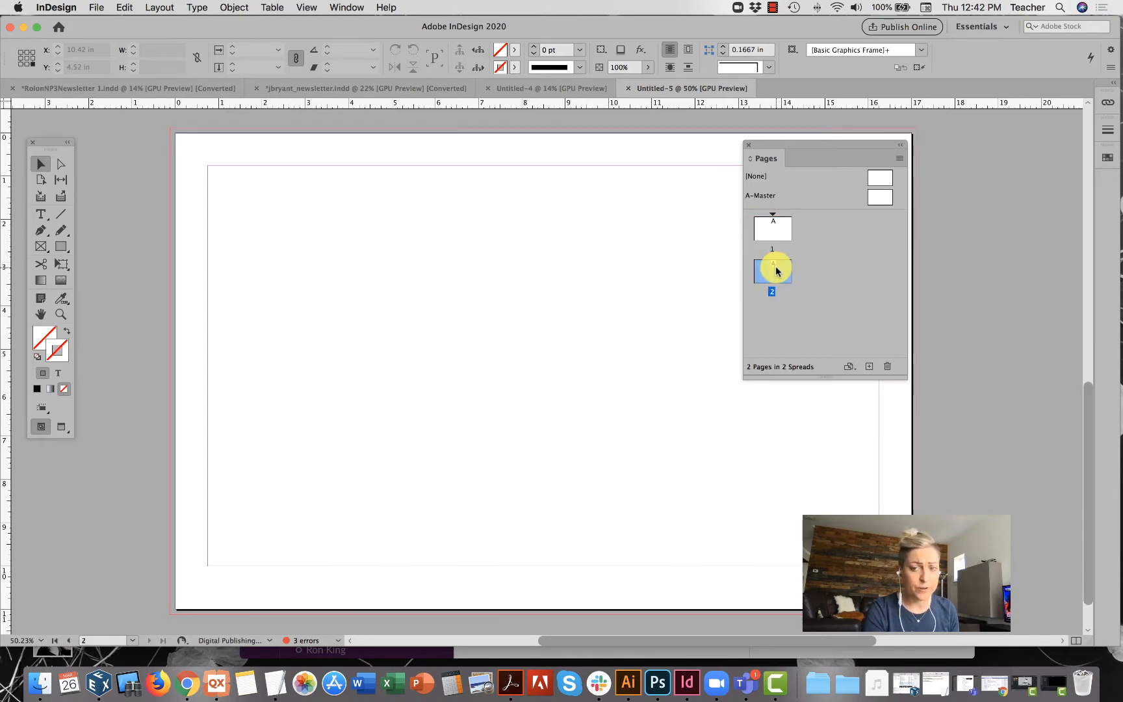
double_click(787, 231)
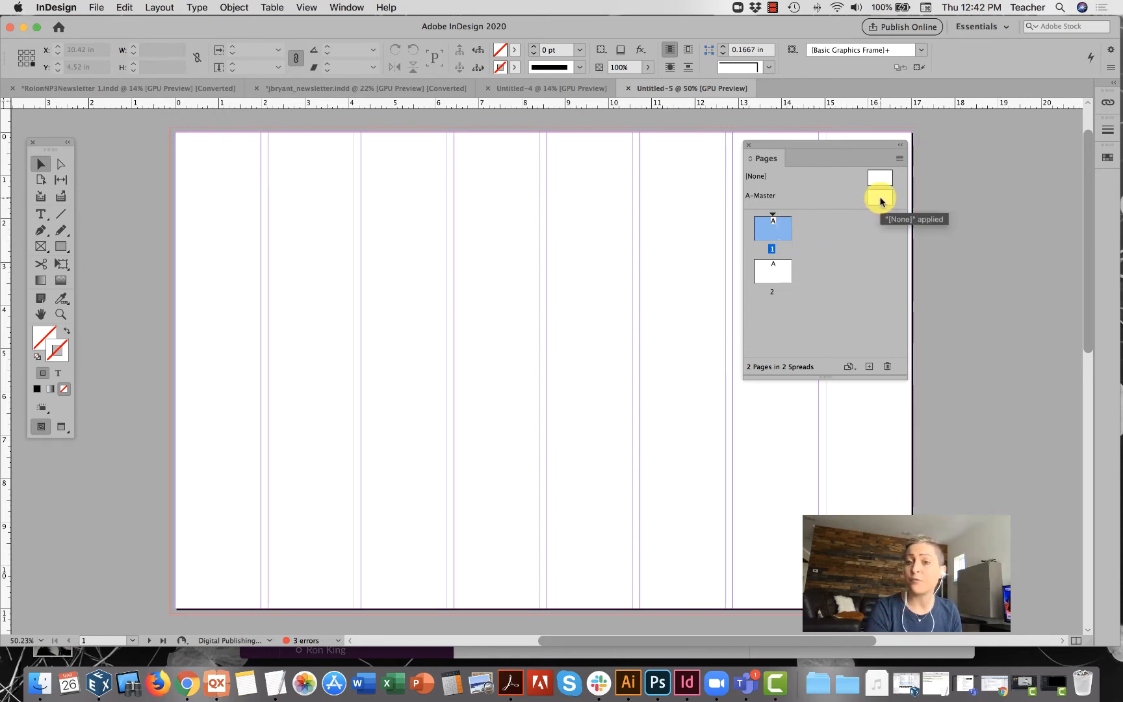
- Apply A-Master to page 1 and page 2, checking the guides on the master and both pages
left_click_drag(881, 201, 777, 232)
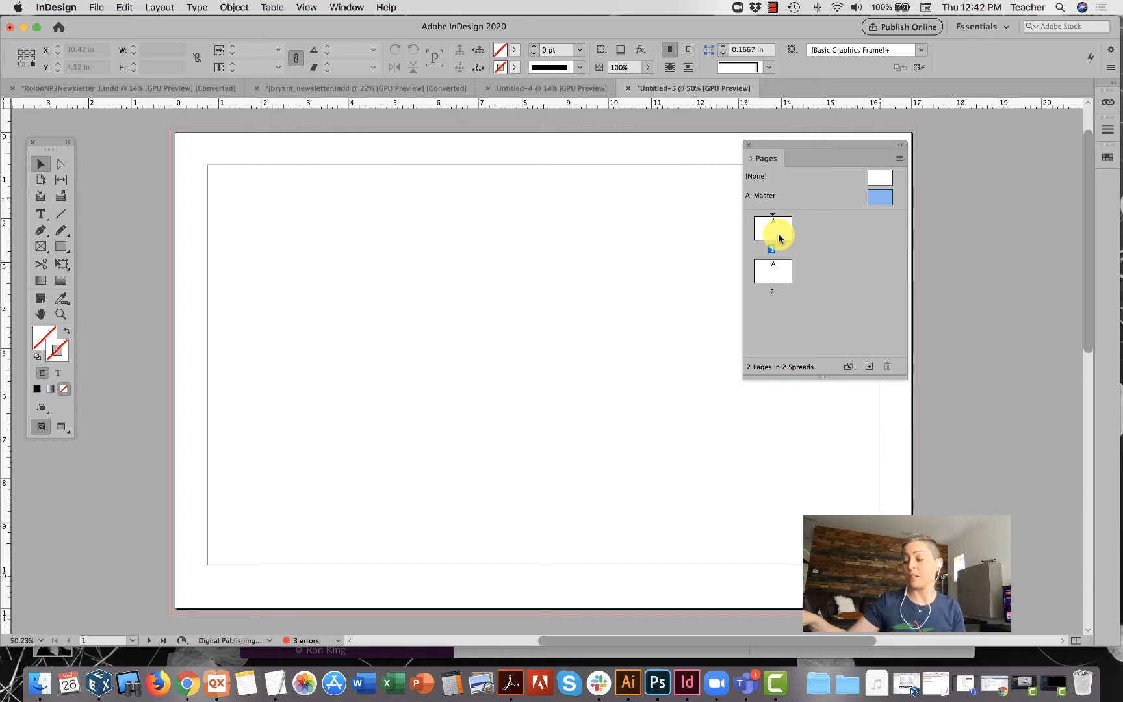
double_click(877, 199)
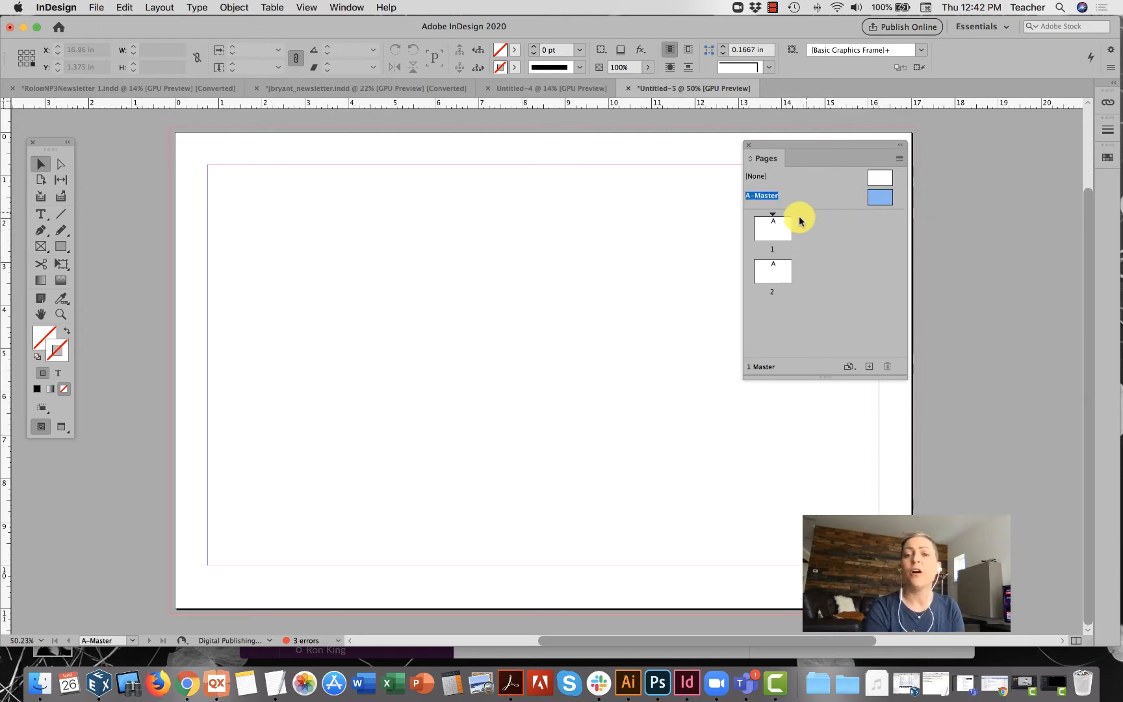
double_click(777, 228)
double_click(777, 273)
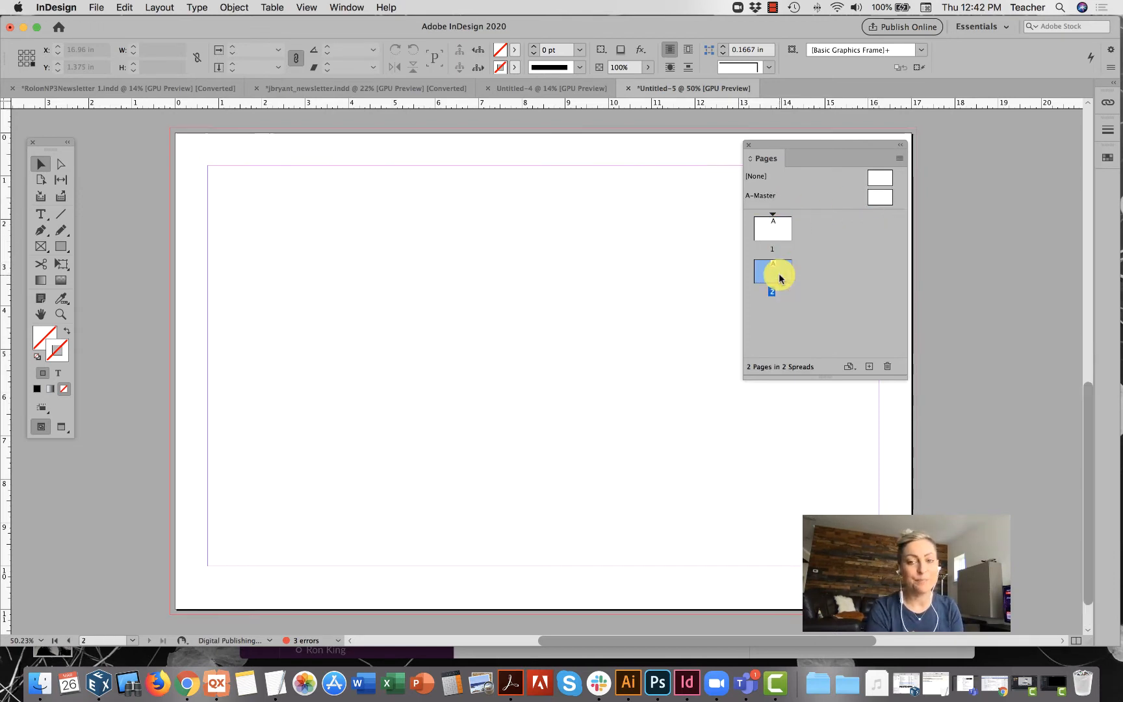
left_click_drag(876, 199, 783, 233)
left_click_drag(884, 196, 774, 279)
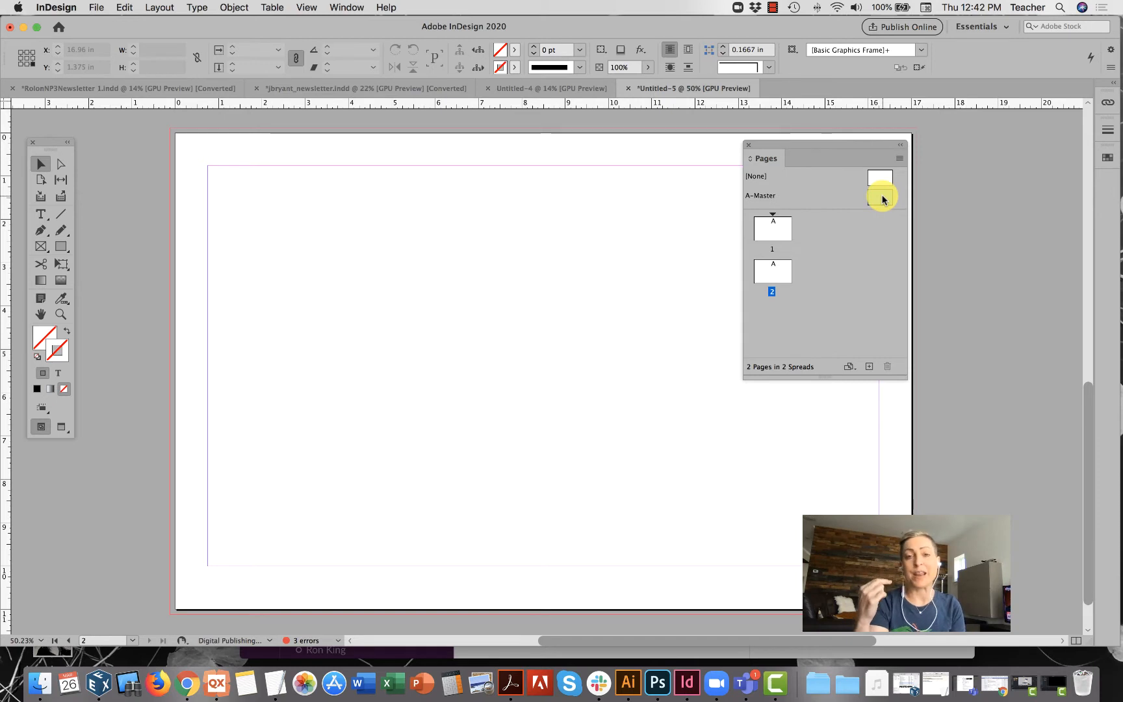
- Open A-Master for editing and check in the document's page list that it is the active page
left_click(881, 197)
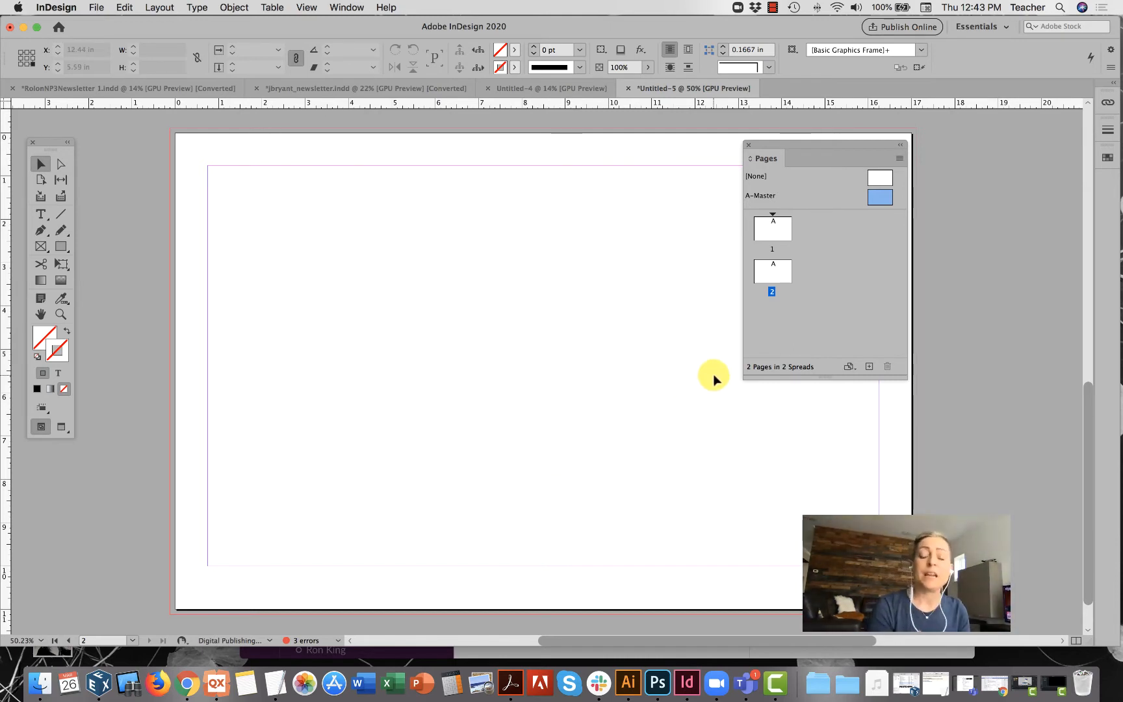
double_click(882, 199)
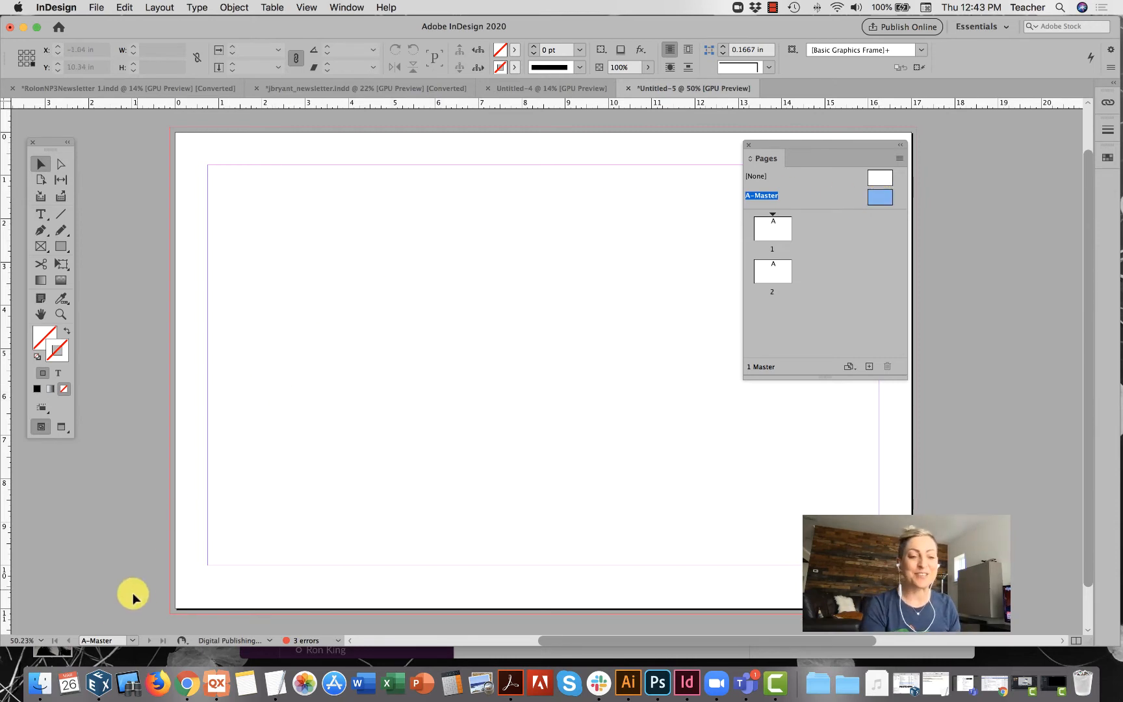
left_click(130, 641)
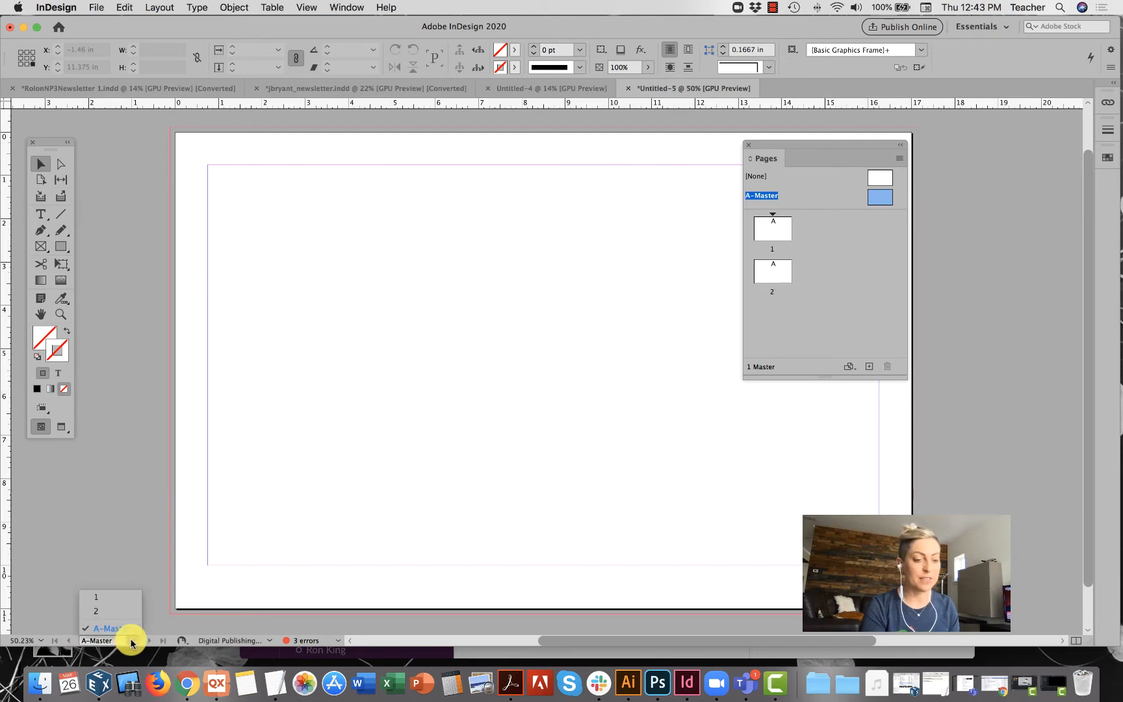
left_click(131, 642)
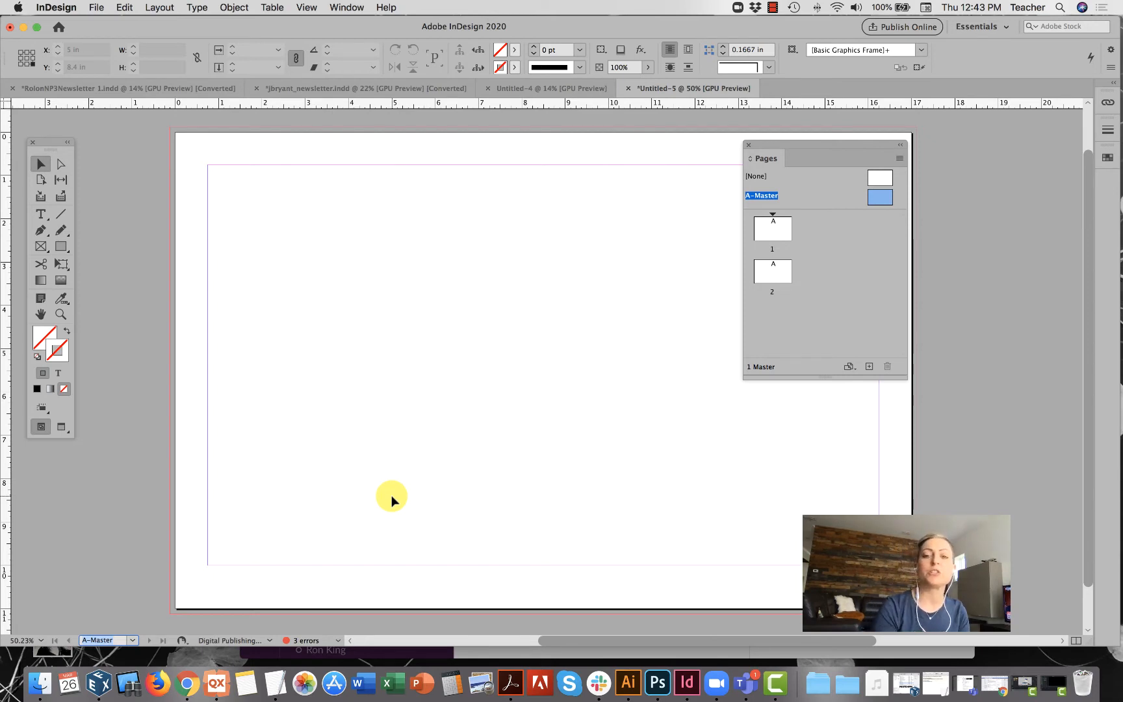
- On A-Master, place a vertical guide at 8.5 in for the centre fold, flanked by guides at 8.125 in and 8.875 in
left_click(889, 198)
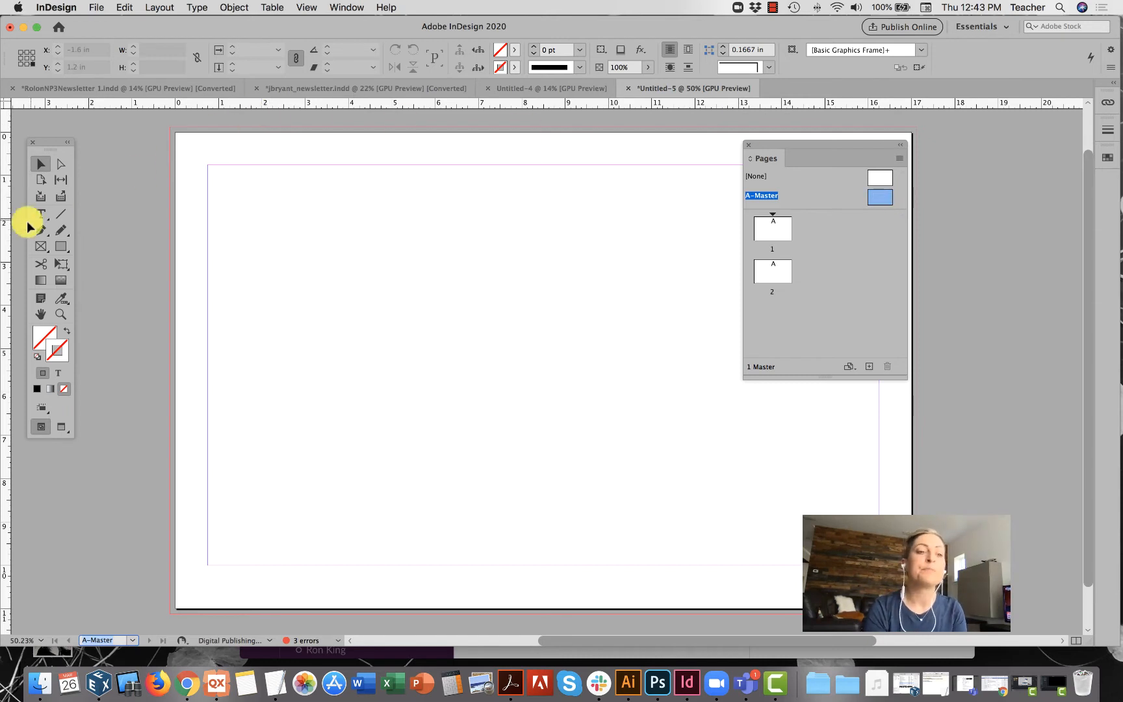
left_click_drag(6, 243, 543, 286)
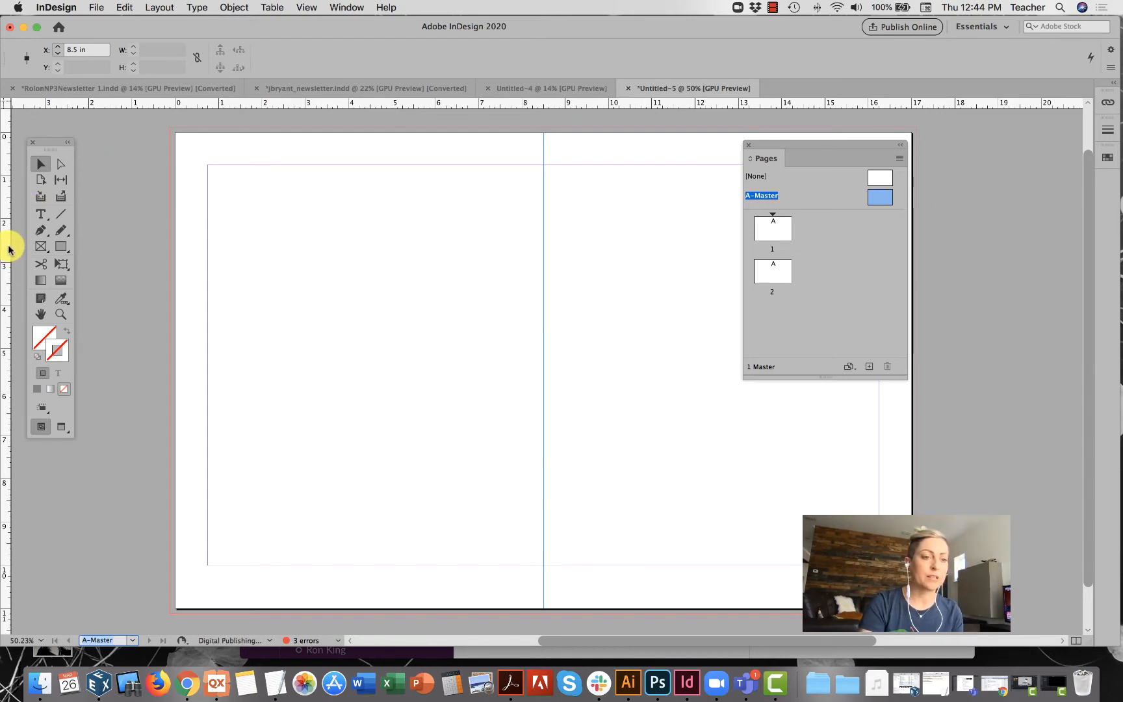
left_click_drag(9, 249, 533, 311)
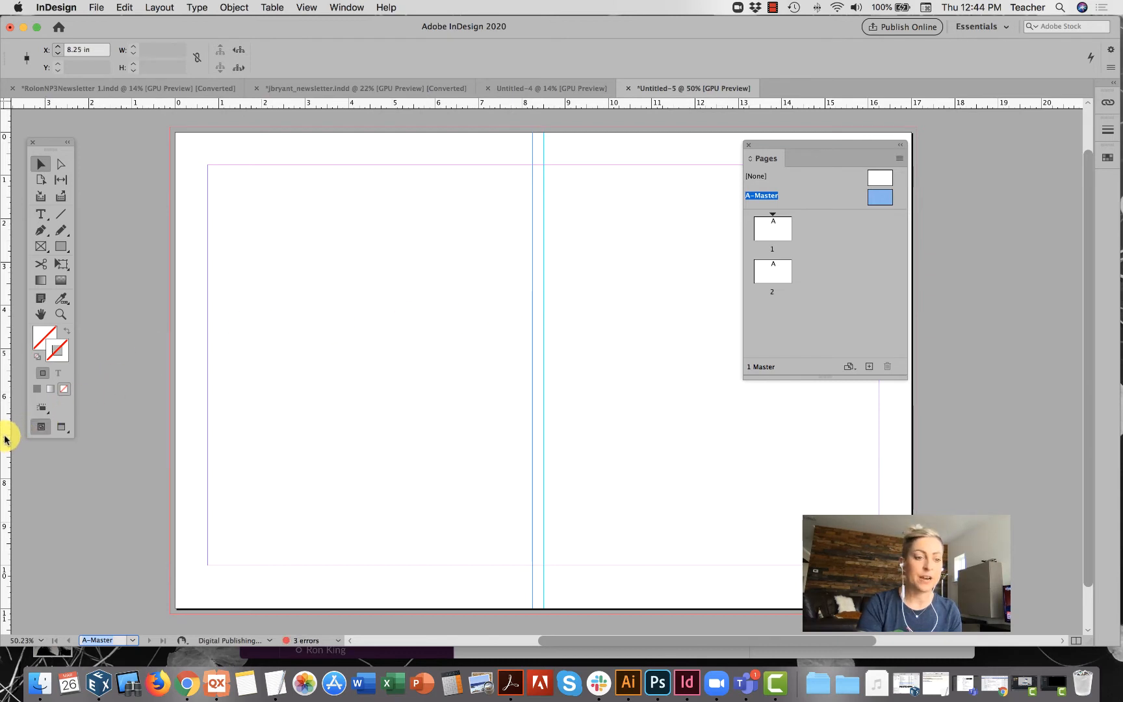
left_click_drag(5, 440, 553, 499)
left_click_drag(553, 498, 553, 501)
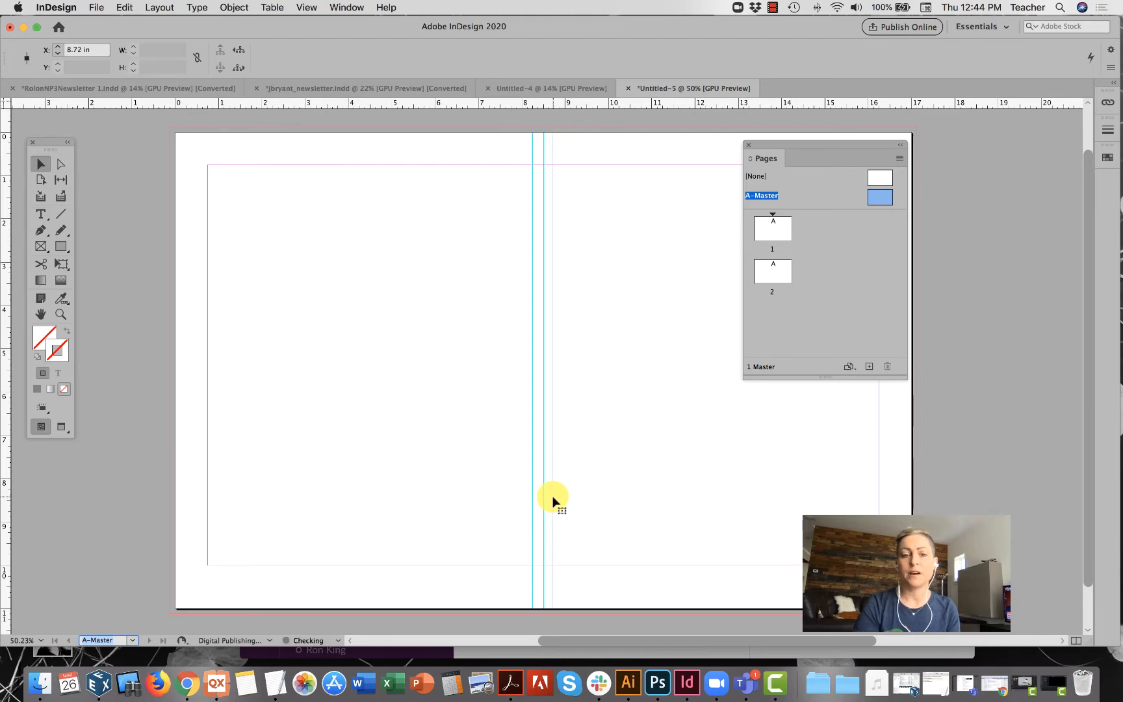
left_click(556, 498)
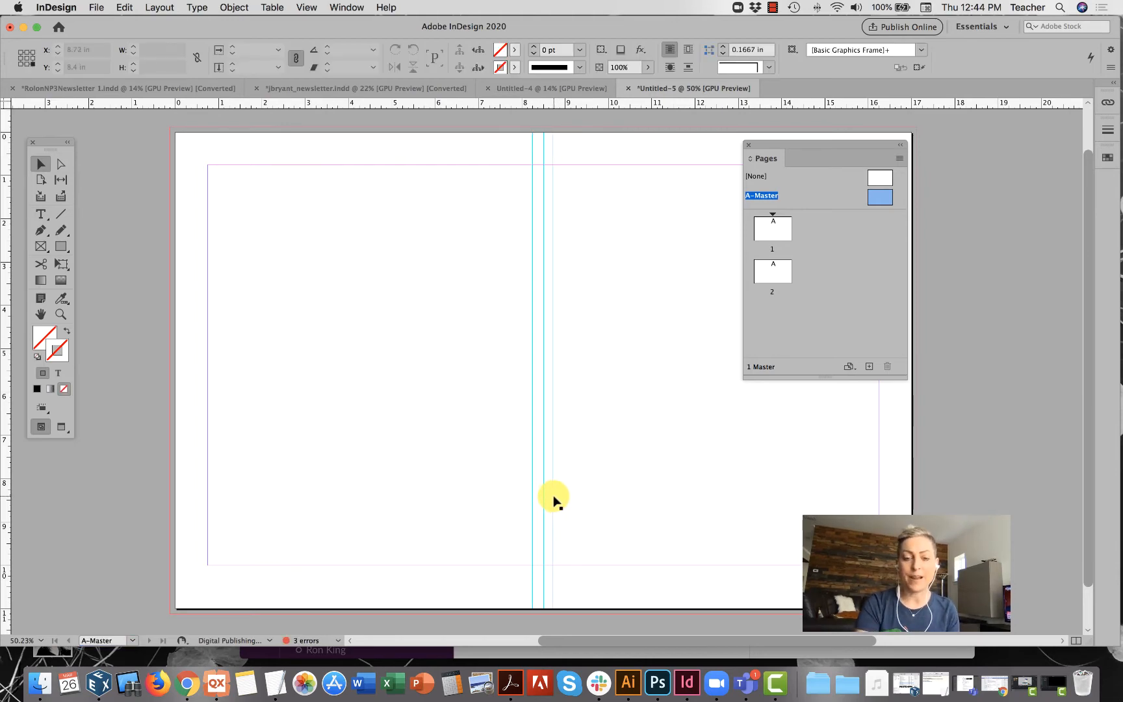
left_click_drag(553, 499, 555, 501)
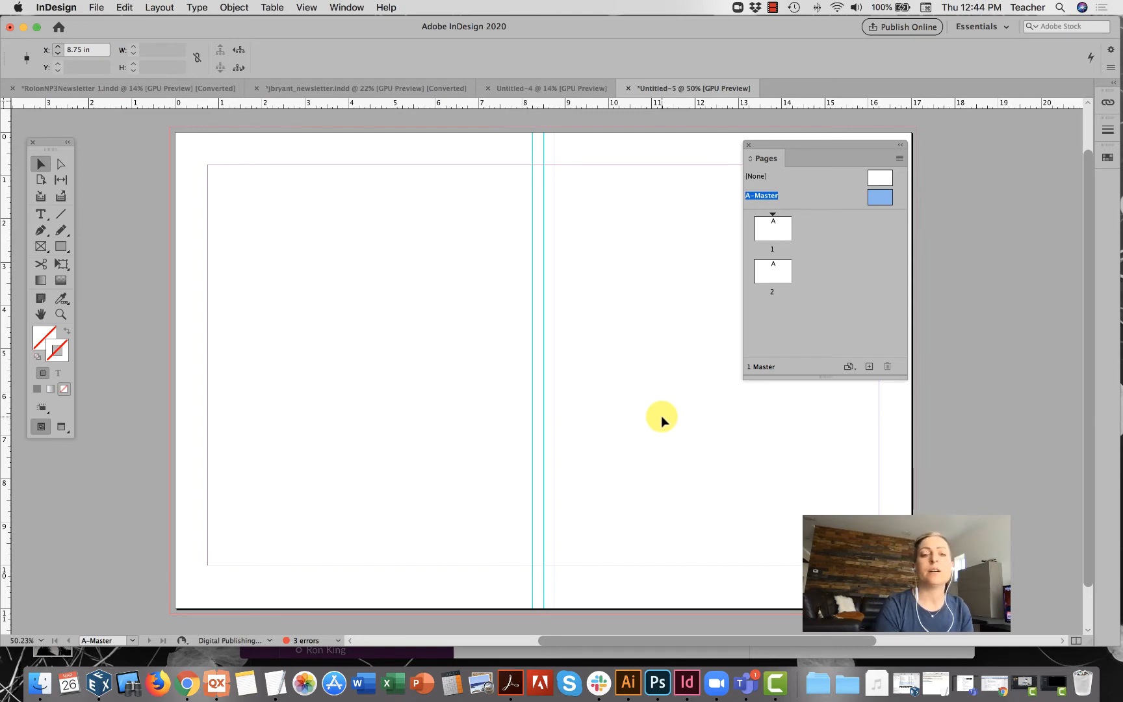
left_click_drag(531, 311, 561, 331)
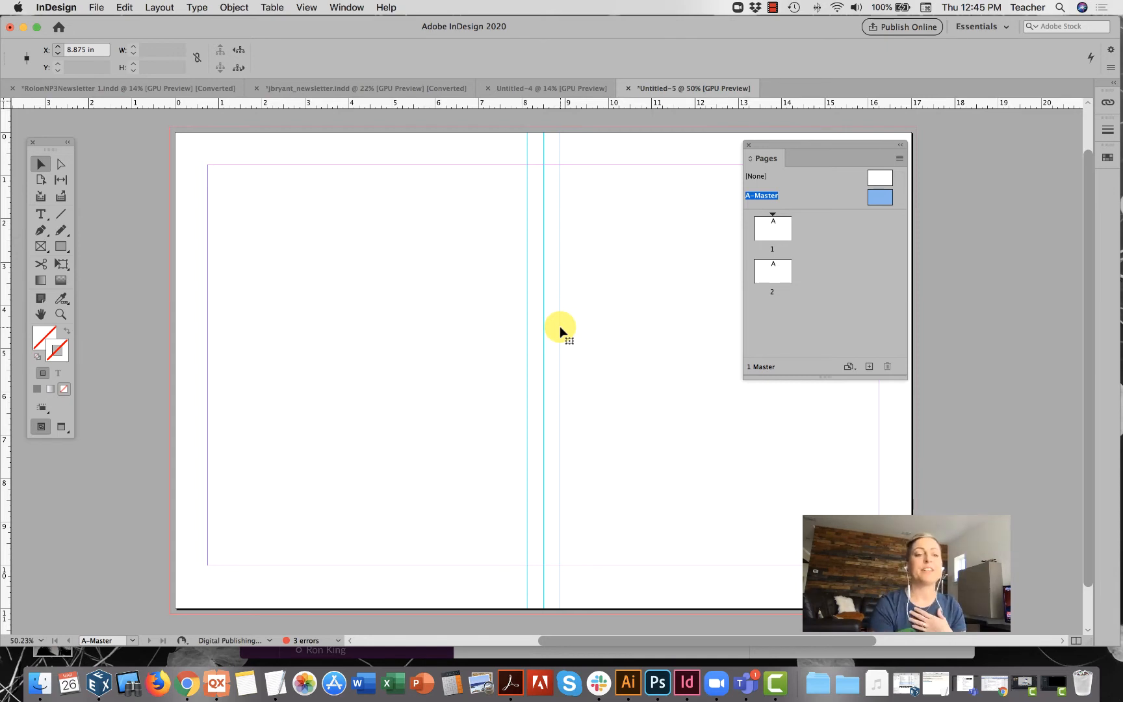
- Roughly place three pairs of vertical guides, near 2.6, 4.4 and 6.8 in, as column gutters across the left half of A-Master
left_click_drag(5, 314, 295, 346)
left_click_drag(6, 314, 303, 355)
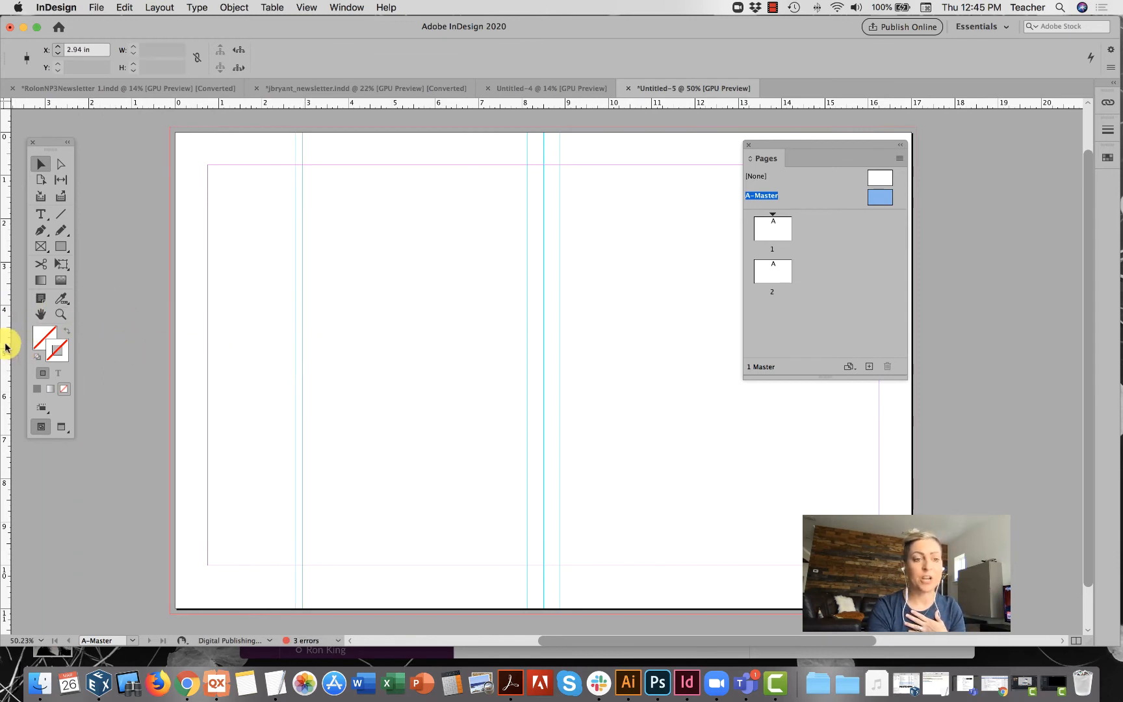
left_click_drag(8, 343, 400, 384)
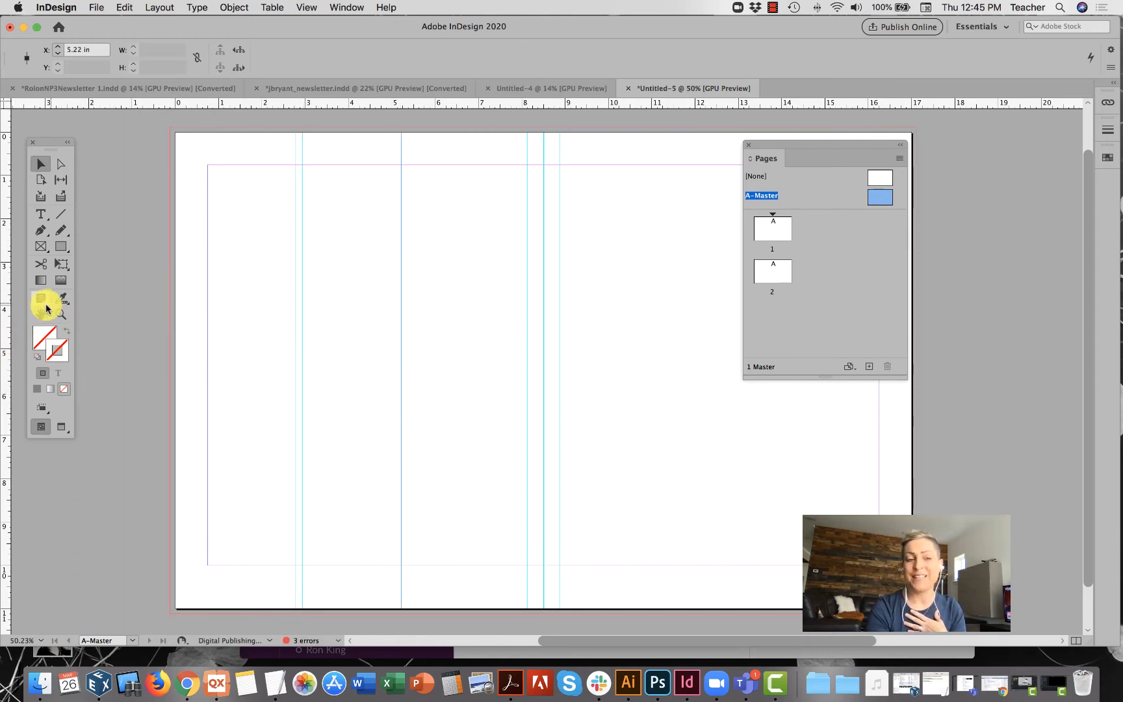
left_click_drag(7, 325, 408, 382)
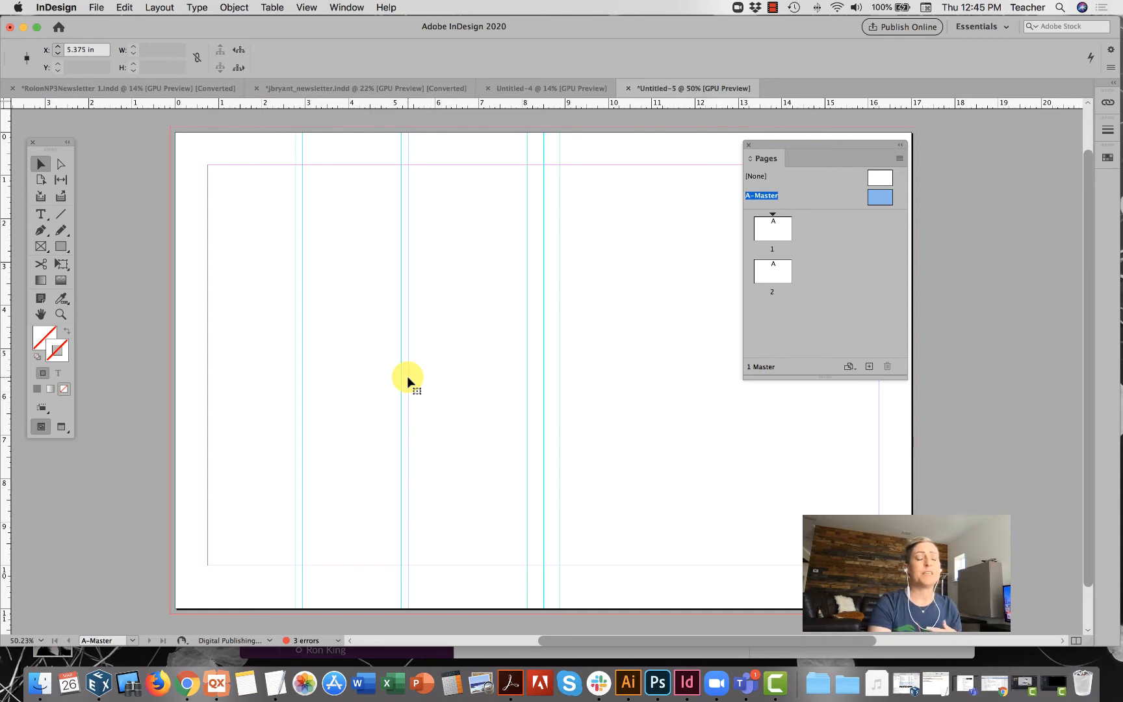
left_click_drag(8, 354, 471, 387)
left_click_drag(8, 307, 369, 343)
mouse_move(295, 351)
left_mouse_down()
mouse_move(283, 346)
mouse_move(292, 356)
left_mouse_up()
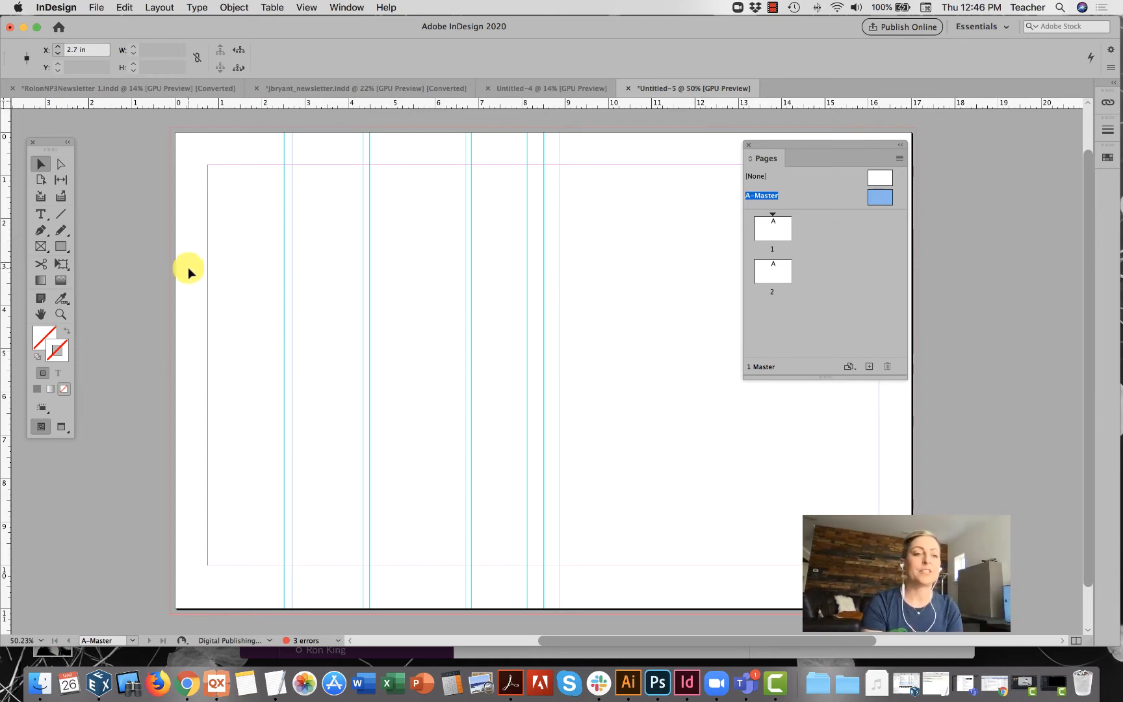
- Draw a text frame about 7.375 in wide and 1.2 in high from the left margin to the 8.125 in guide, and enter filler text
left_click(38, 215)
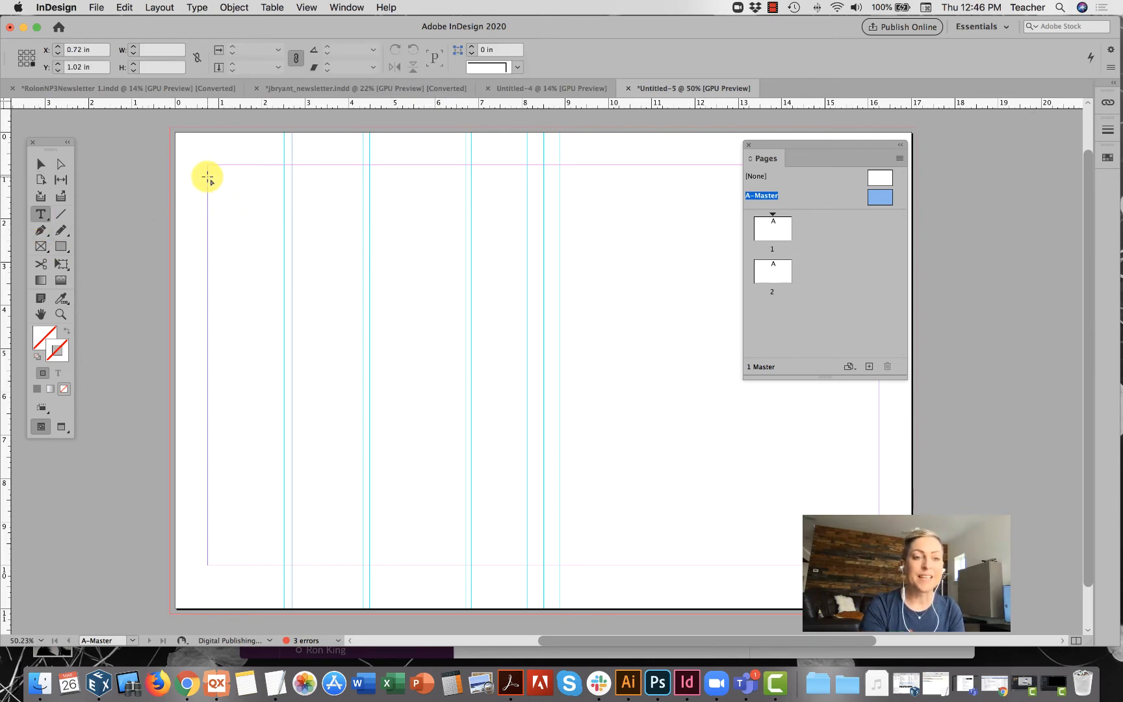
left_click_drag(208, 176, 528, 227)
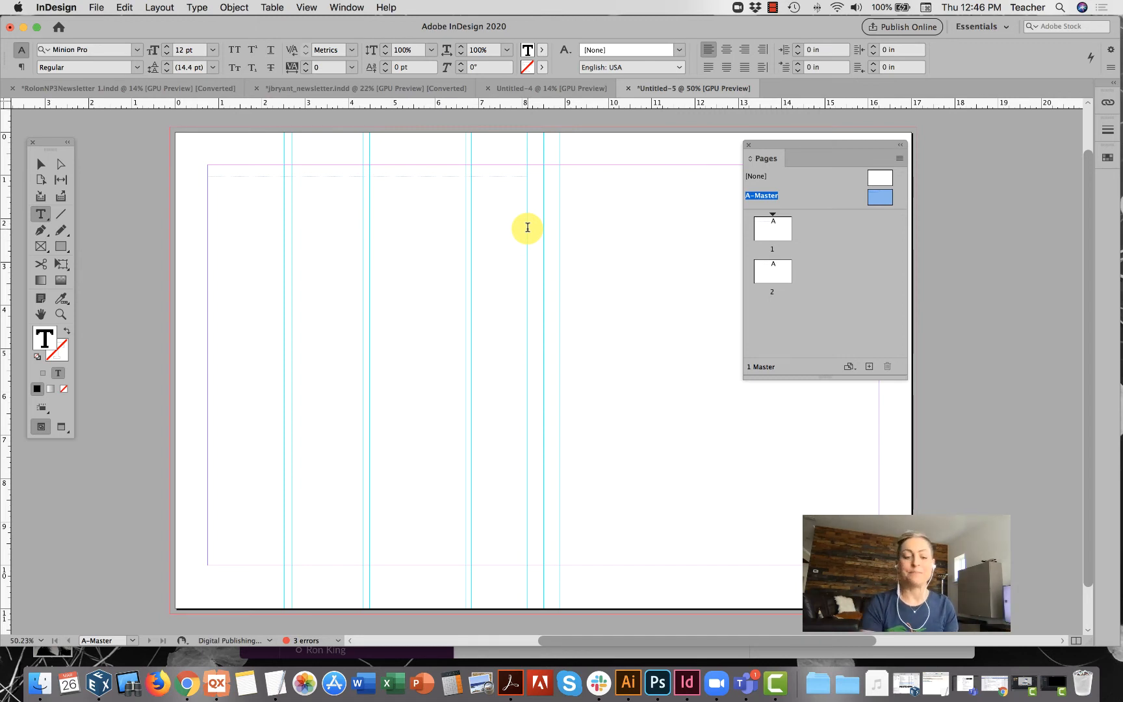
type("kjsdhf jshdf jdhkfjah jdfh")
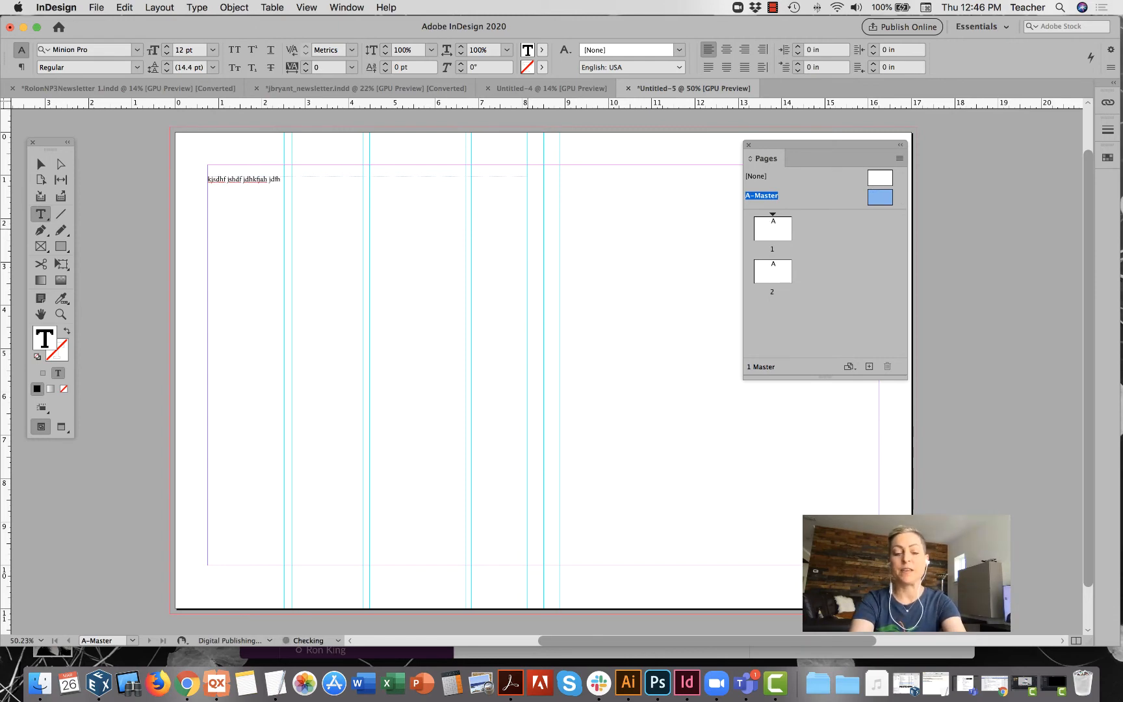
type(" ajhkjdfh kjh jsh kjshd kjshdf kjah kjsdh ksj")
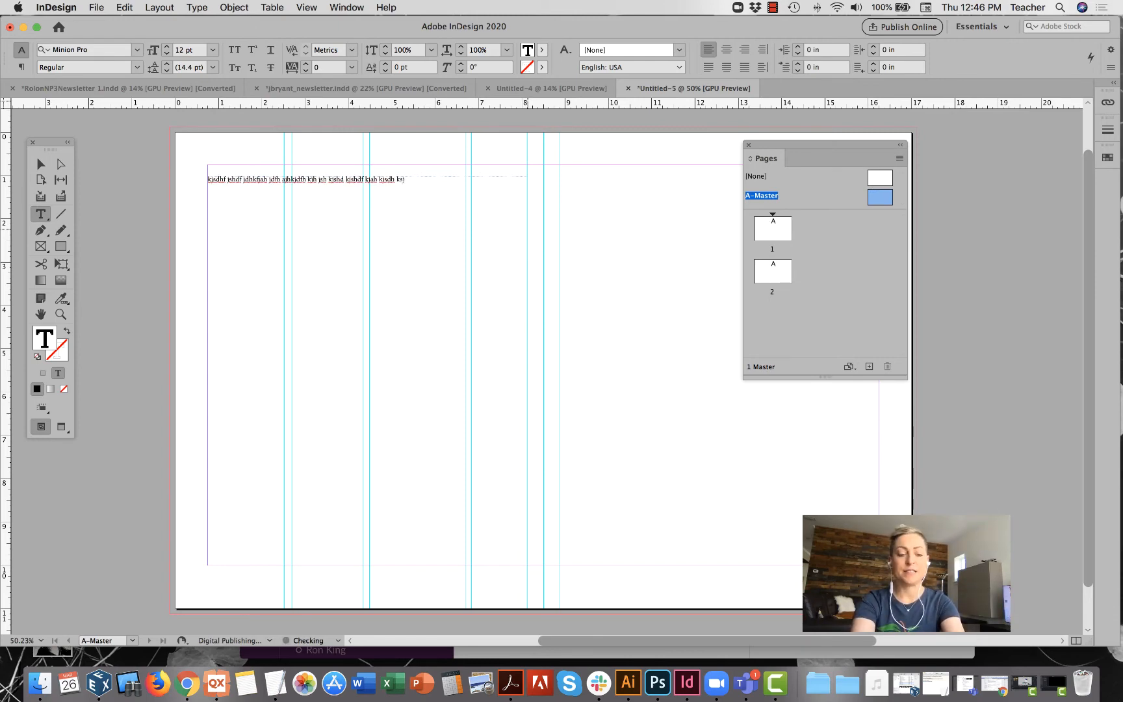
- Copy the line of filler text and paste it repeatedly to fill the text frame
key("super+a")
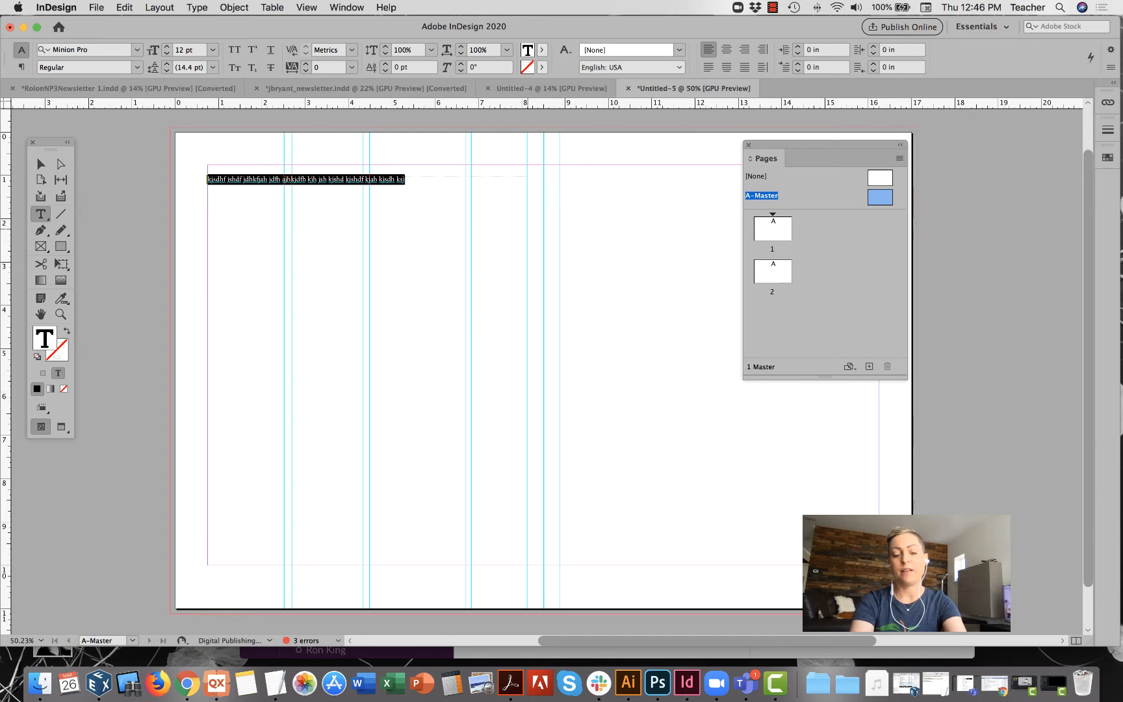
key("super+c")
key("super+v")
key("super+v")
key("super+v")
key("super+v")
key("super+v")
key("super+v")
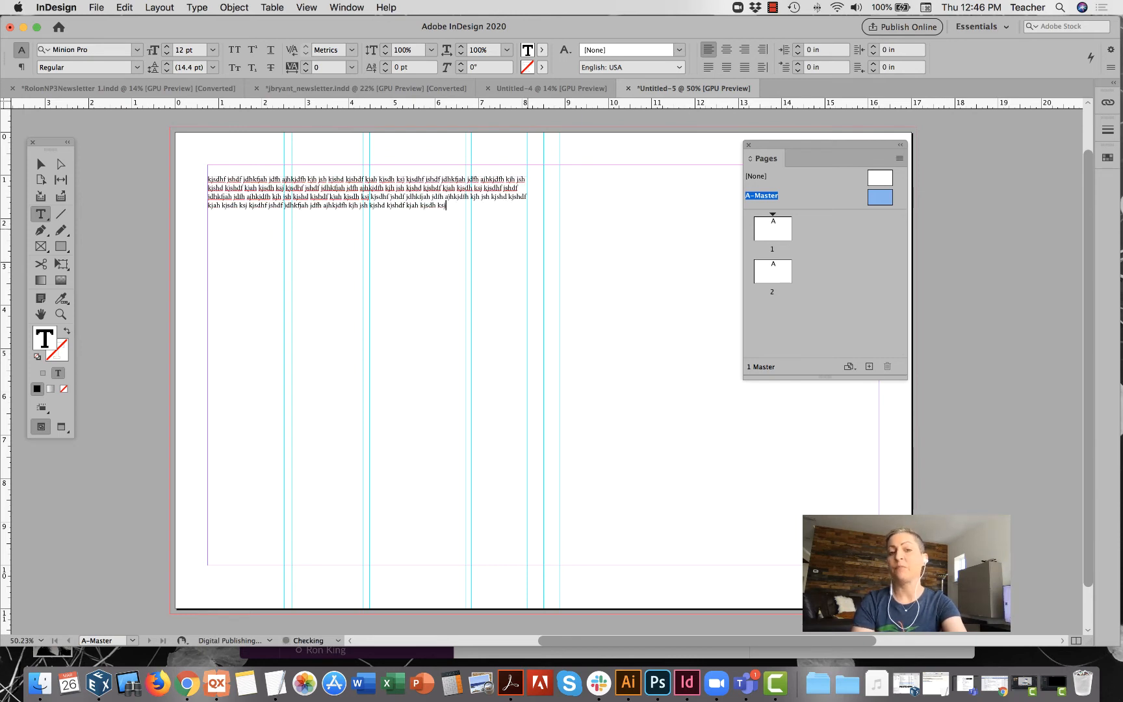
key("super+v")
key("super+v")
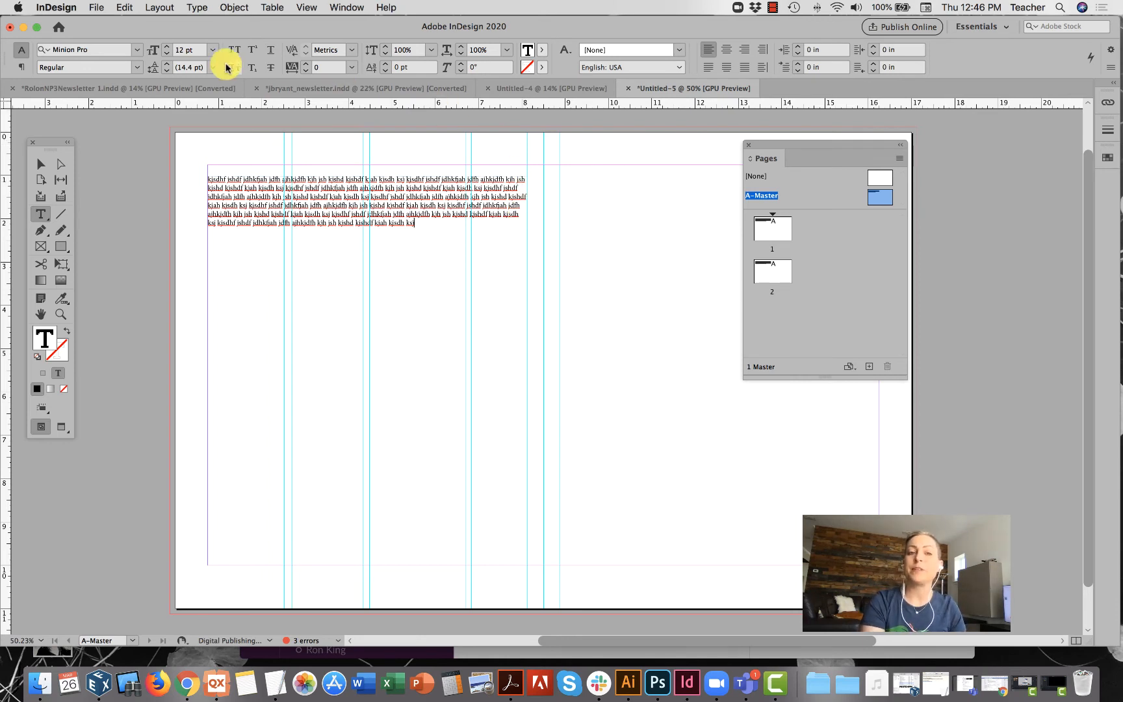
- Divide the filler text frame into 4 columns
left_click(21, 67)
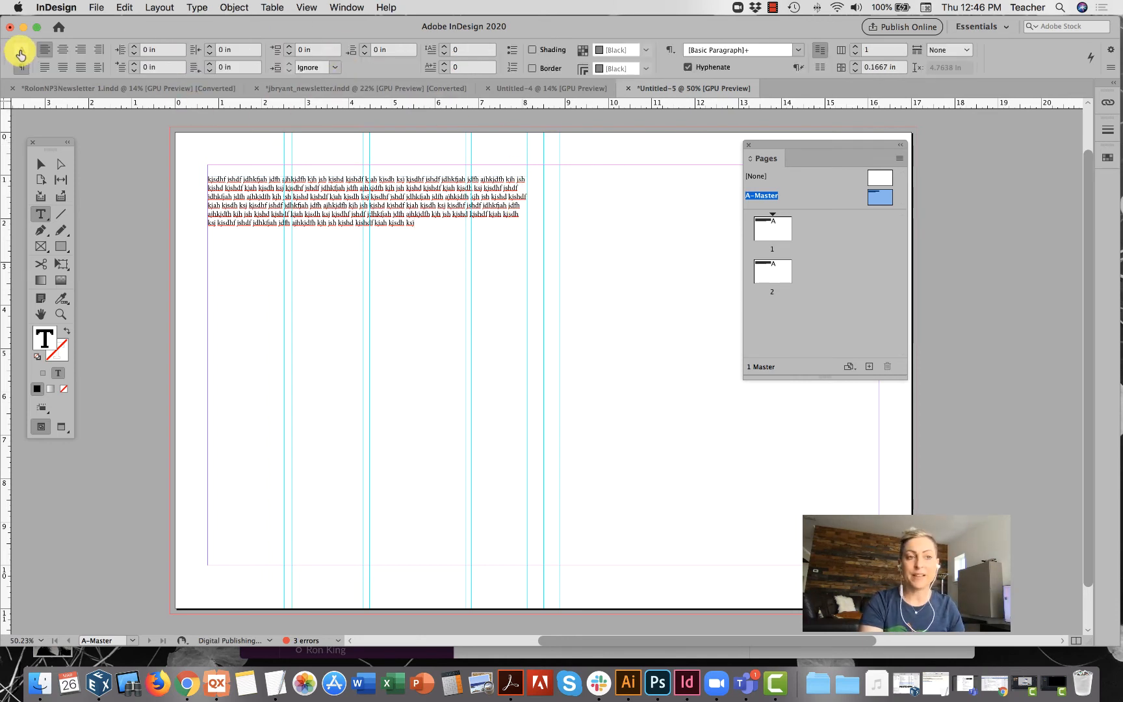
left_click(21, 50)
left_click(22, 68)
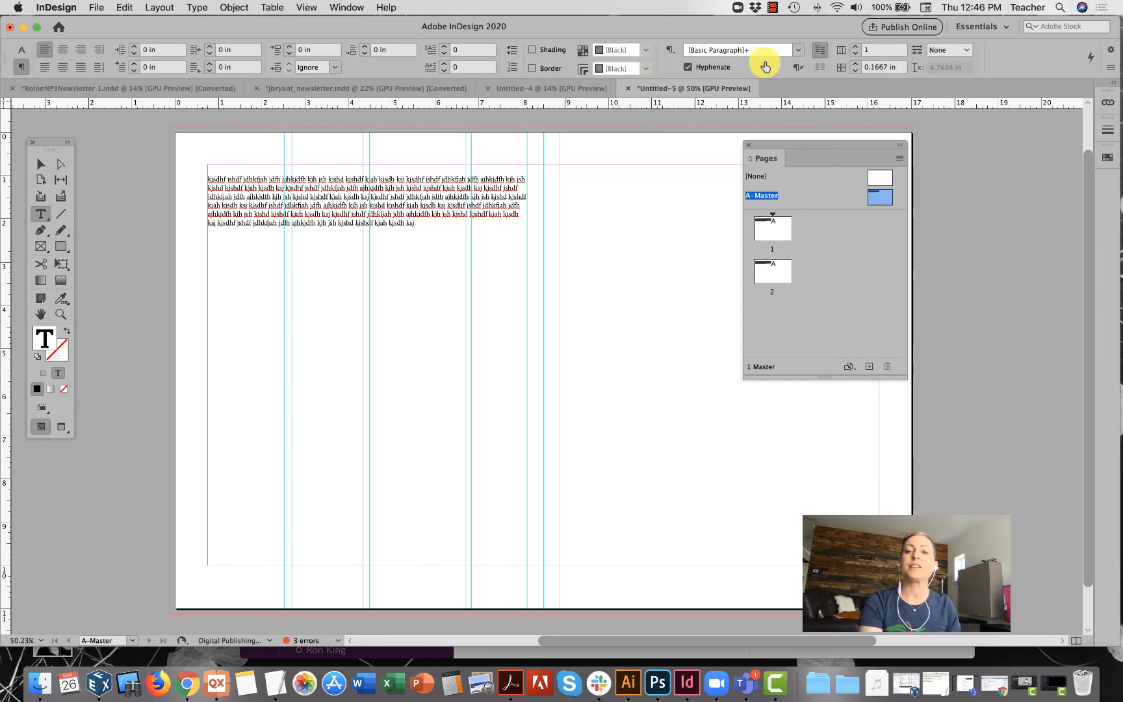
left_click(854, 47)
left_click(855, 47)
left_click(855, 47)
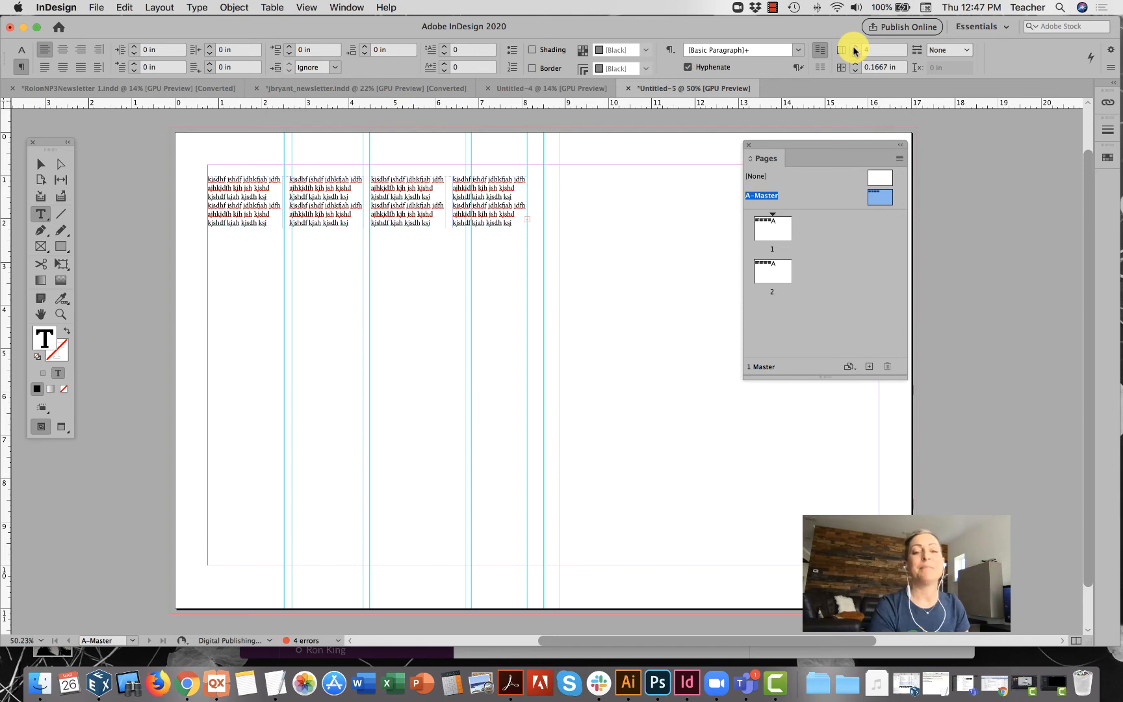
- Align the three pairs of gutter guides in the left half with the edges of the frame's text columns
left_click(39, 165)
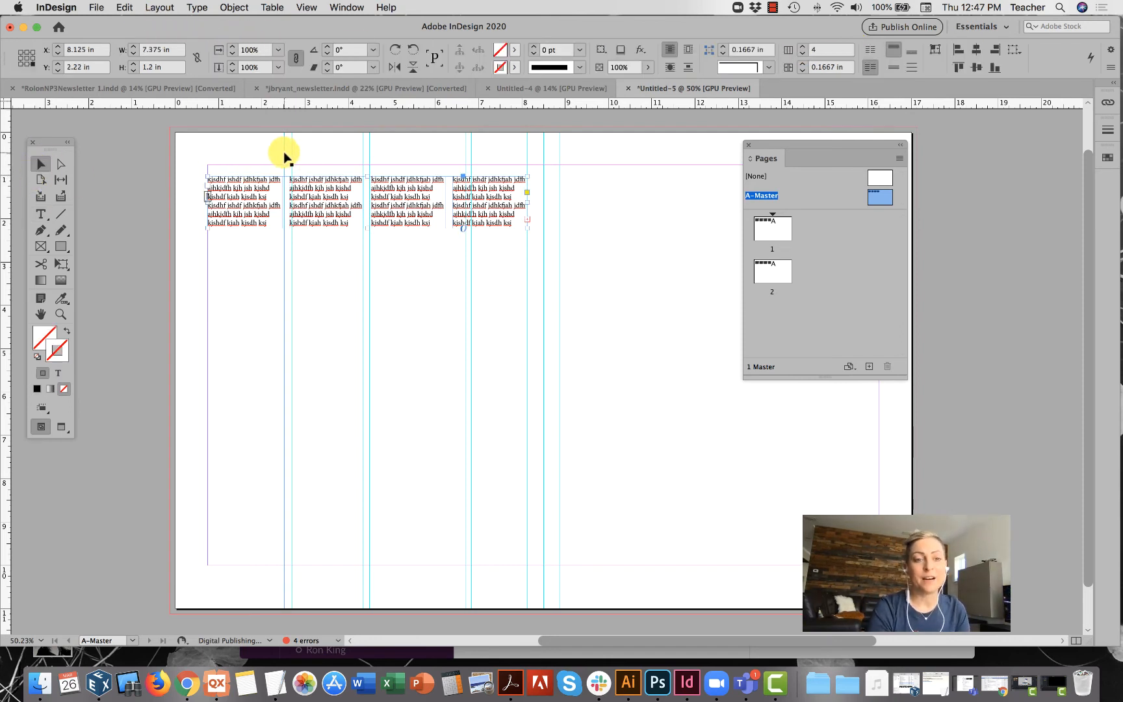
left_click_drag(283, 155, 289, 158)
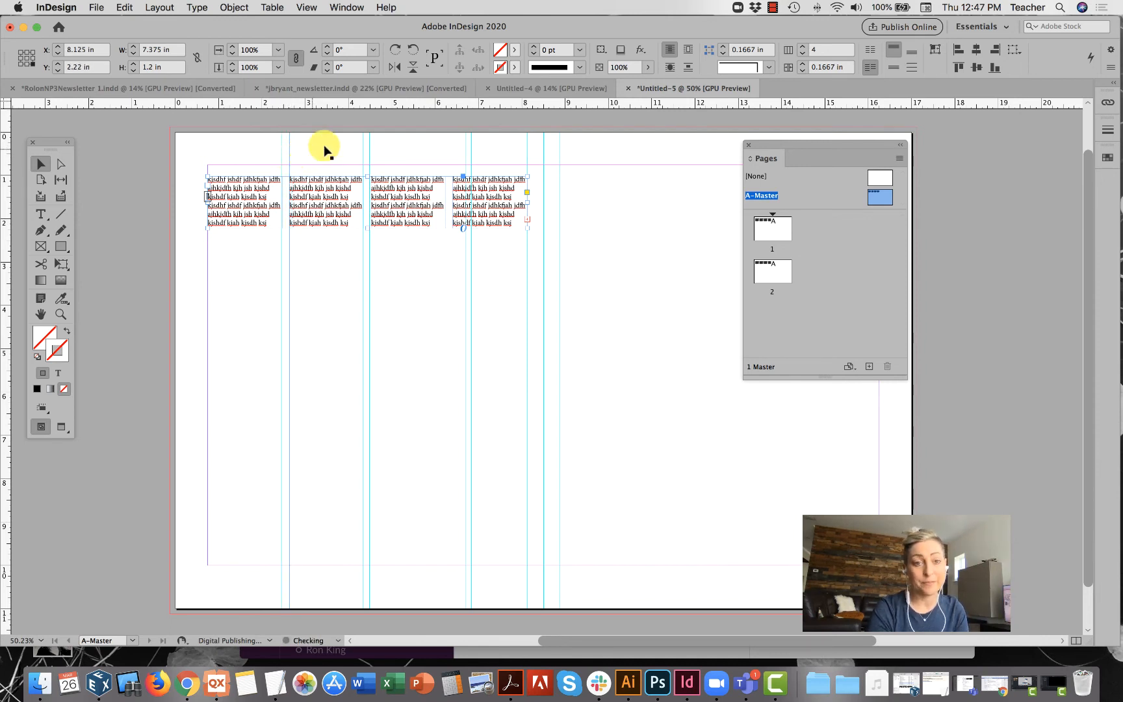
left_click(370, 147)
left_click_drag(370, 147, 364, 148)
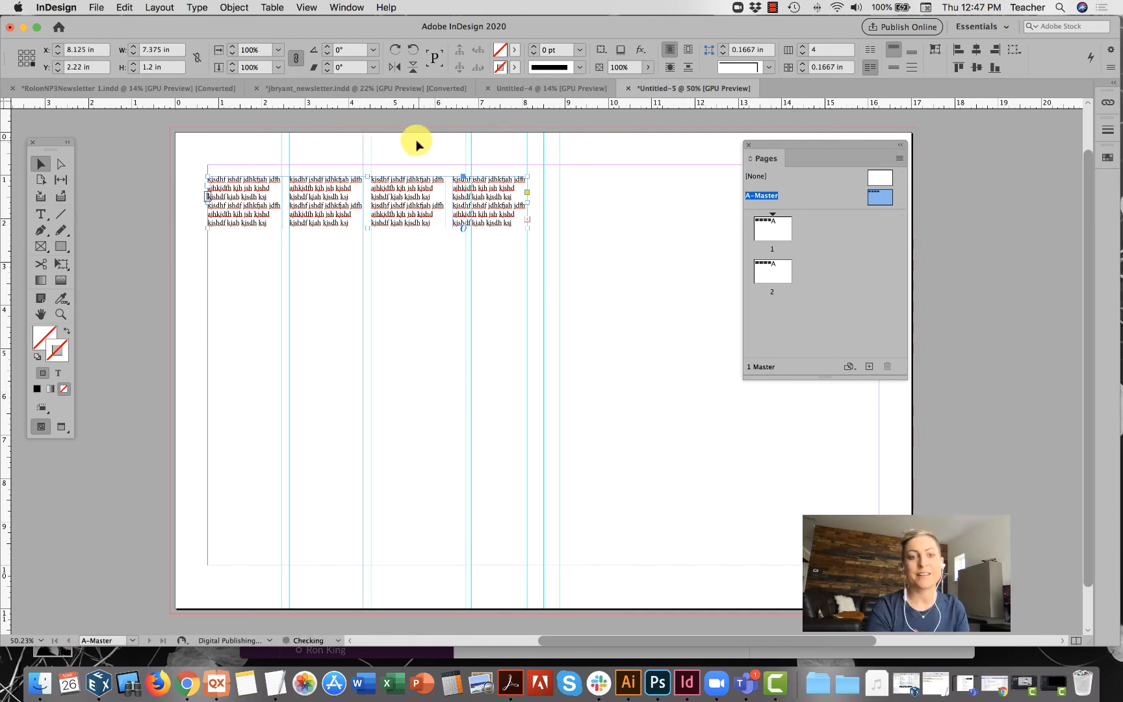
mouse_move(467, 154)
left_mouse_down()
mouse_move(441, 150)
mouse_move(469, 157)
mouse_move(454, 158)
left_mouse_up()
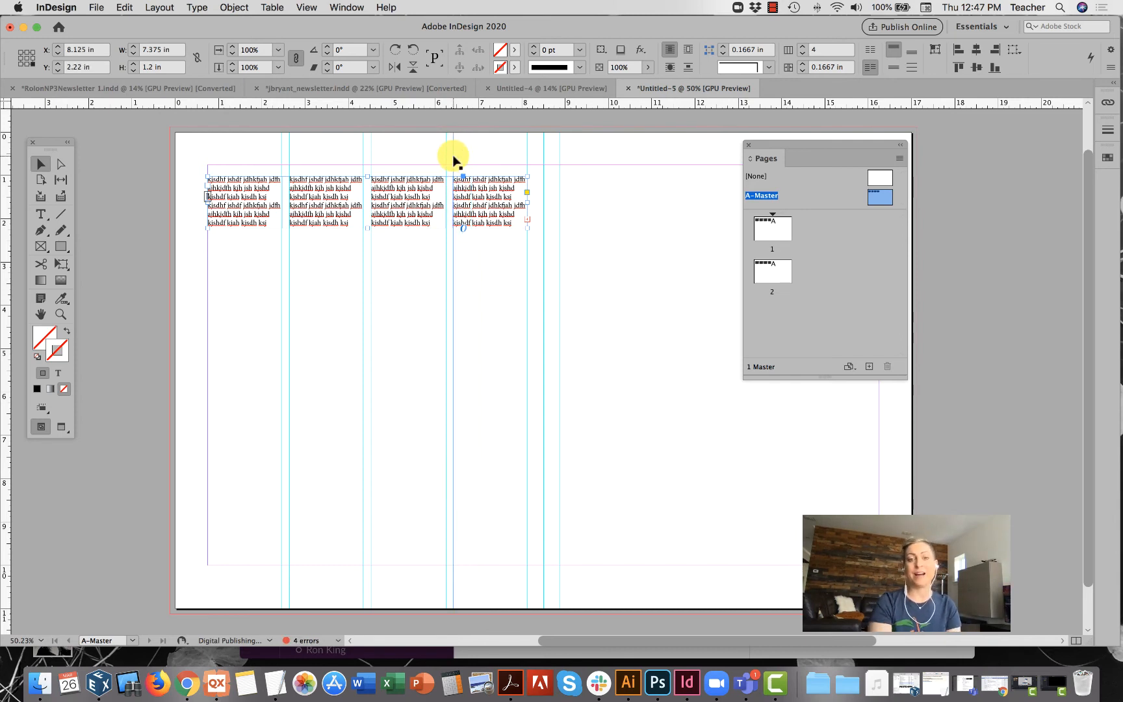
- Move the four-column text frame to the right half of A-Master, between the 8.875 in guide and the right margin
scroll(416, 278, "right", 3)
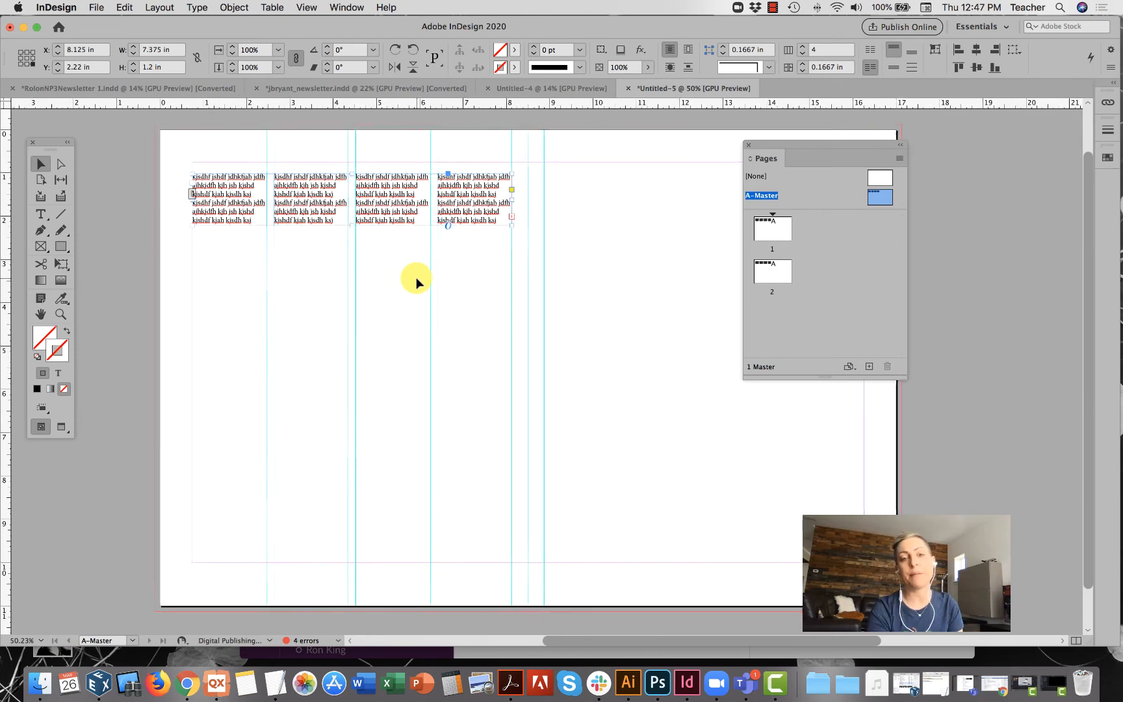
scroll(416, 277, "right", 2)
left_click_drag(237, 202, 577, 213)
scroll(406, 253, "right", 6)
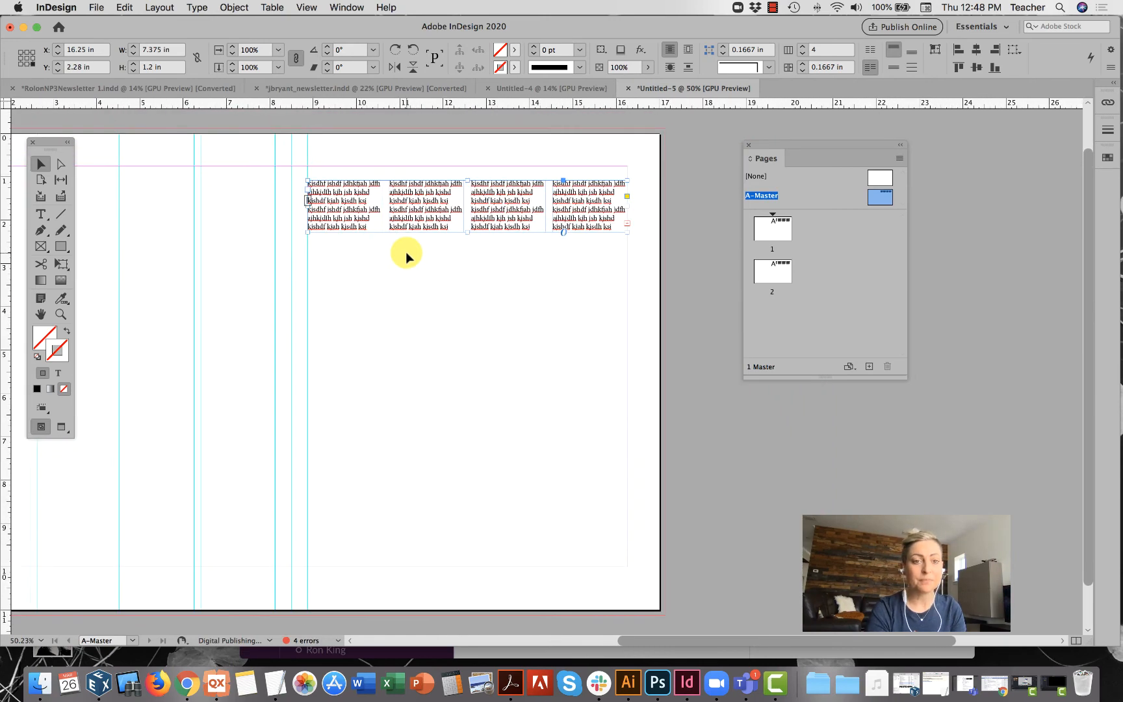
- Add three pairs of vertical guides in the right half of A-Master, aligned with the edges of the frame's text columns
left_click_drag(313, 242, 381, 260)
left_click_drag(9, 276, 389, 310)
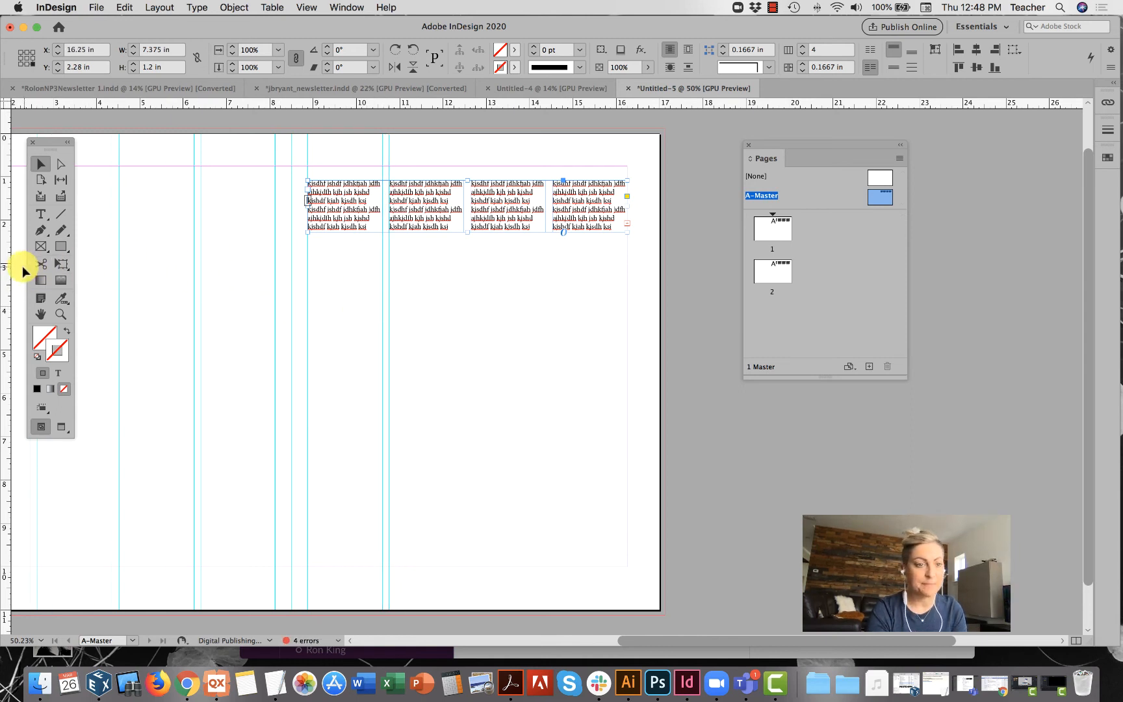
left_click_drag(12, 266, 464, 305)
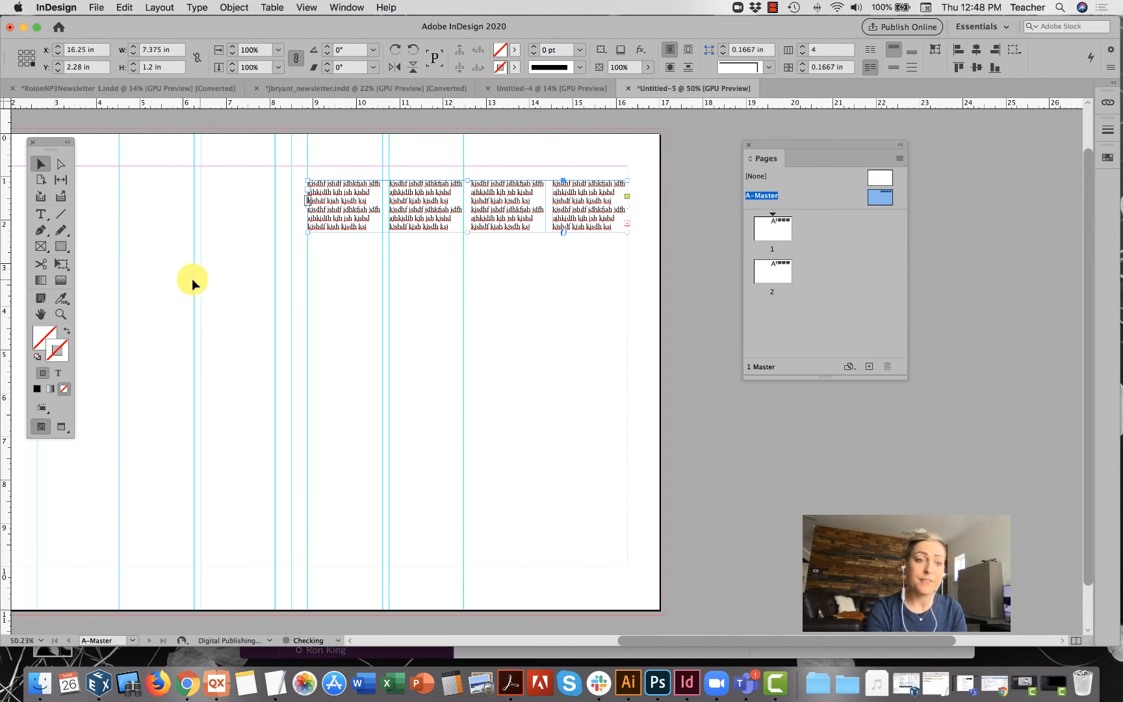
left_click_drag(8, 283, 471, 321)
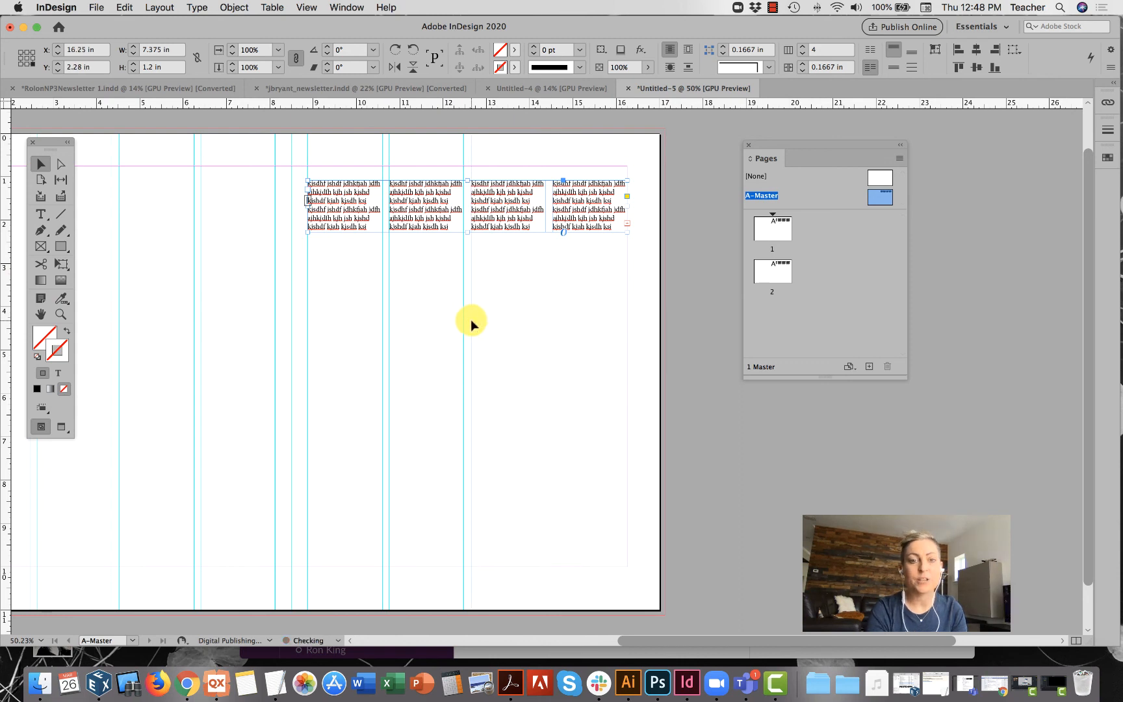
left_click_drag(8, 293, 544, 316)
left_click_drag(7, 348, 554, 348)
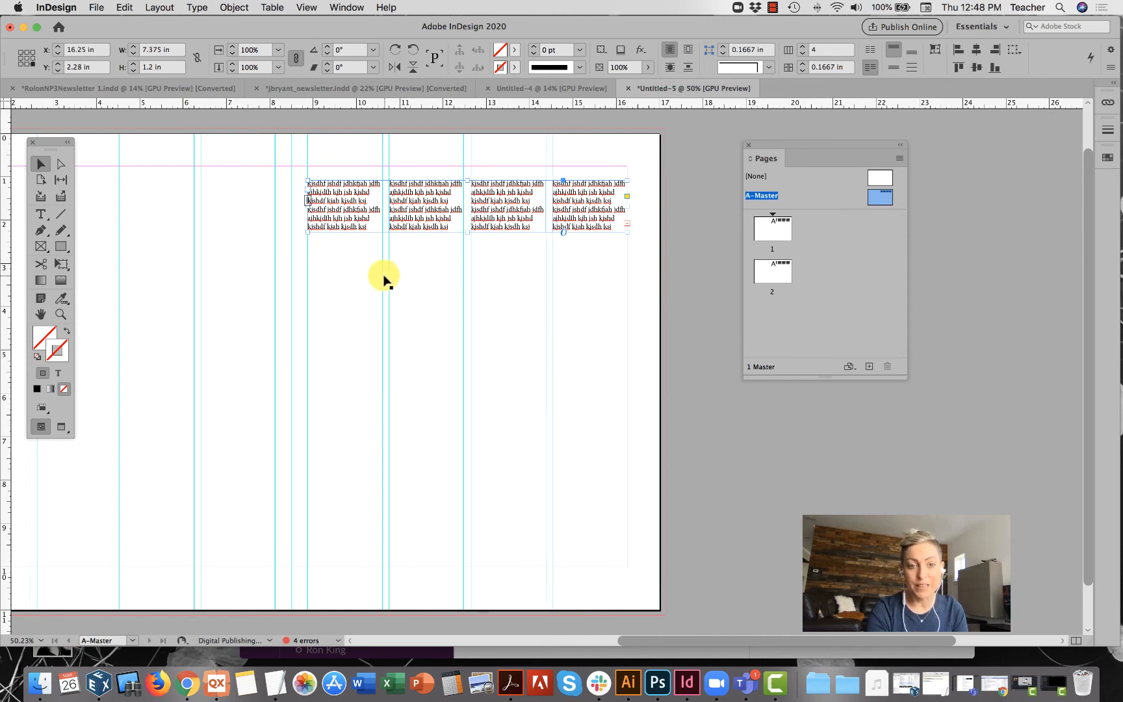
mouse_move(382, 276)
left_mouse_down()
mouse_move(372, 275)
mouse_move(383, 278)
left_mouse_up()
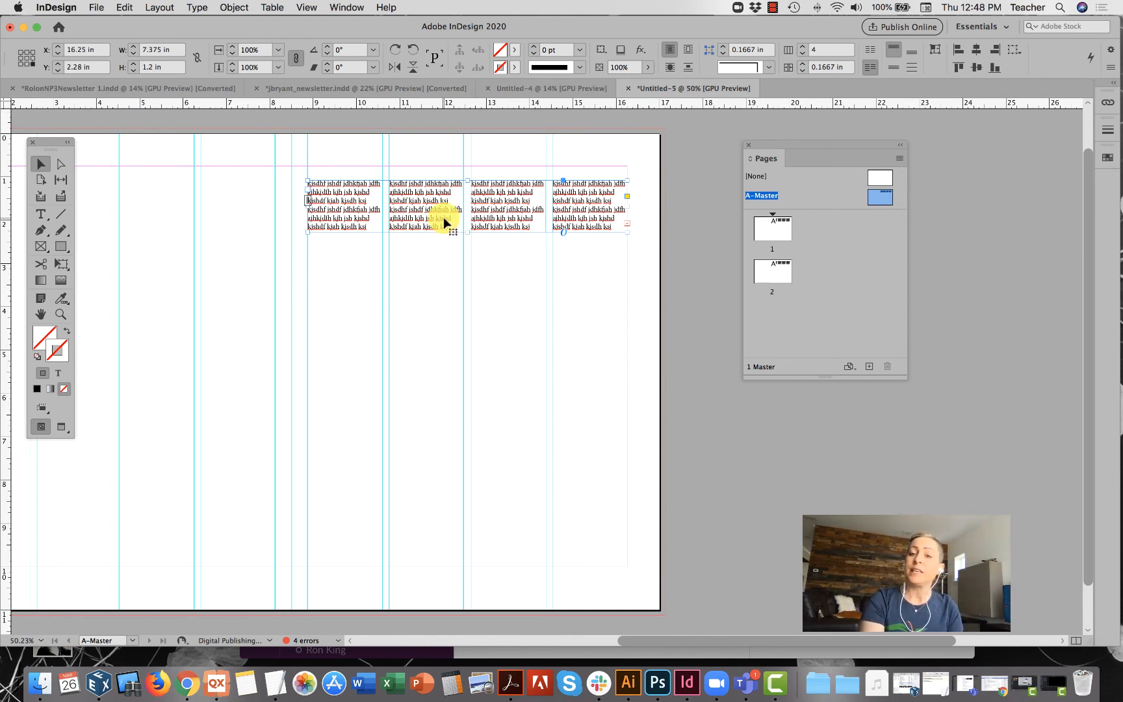
- Delete the four-column filler text frame from A-Master, leaving the guides in place
left_click_drag(438, 218, 450, 247)
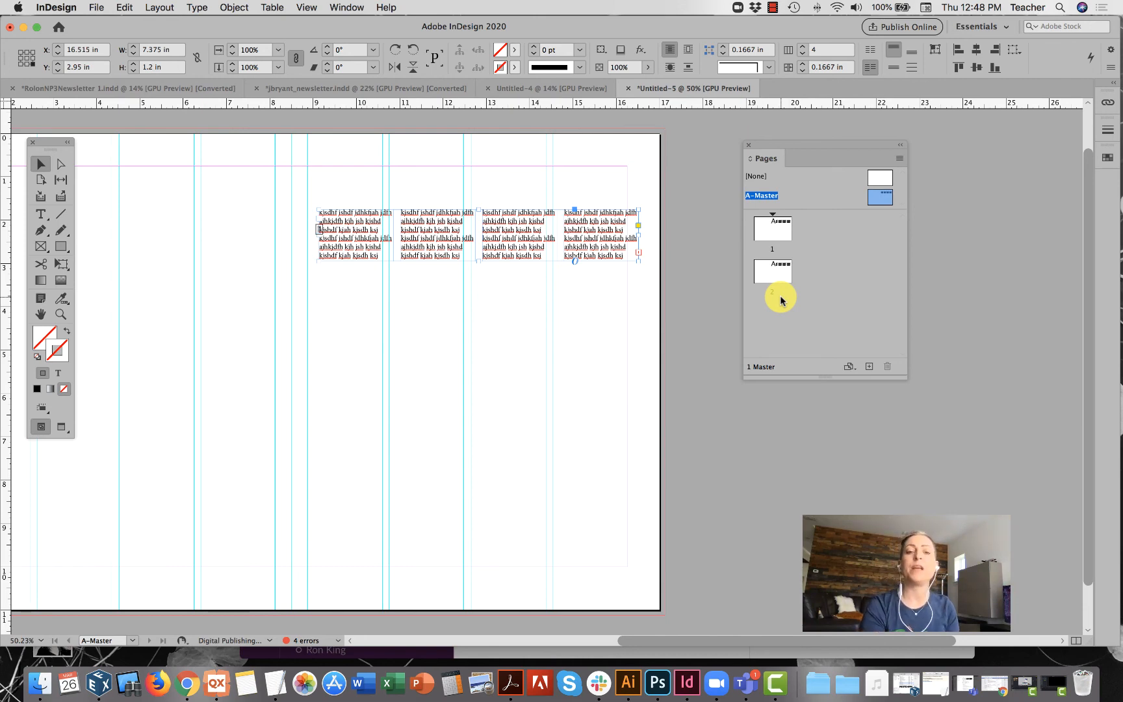
left_click_drag(516, 233, 544, 220)
key("Delete")
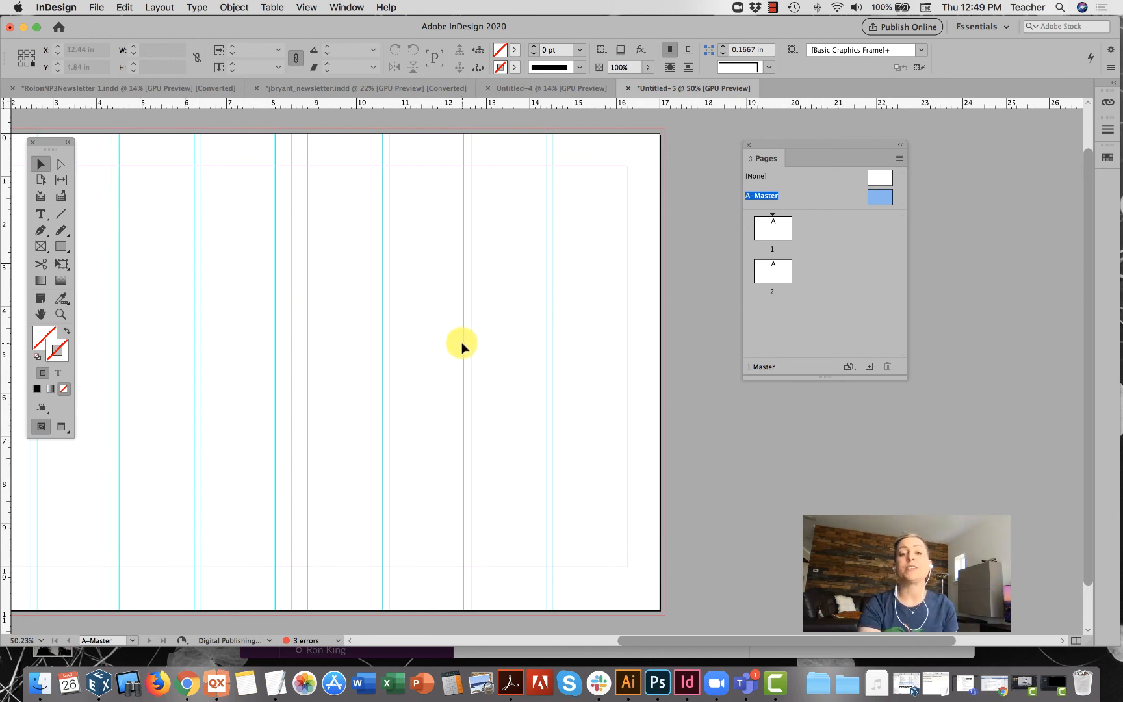
- Check the new column and fold guides on A-Master, page 1 and page 2, including both pages side by side in one view
scroll(462, 347, "left", 5)
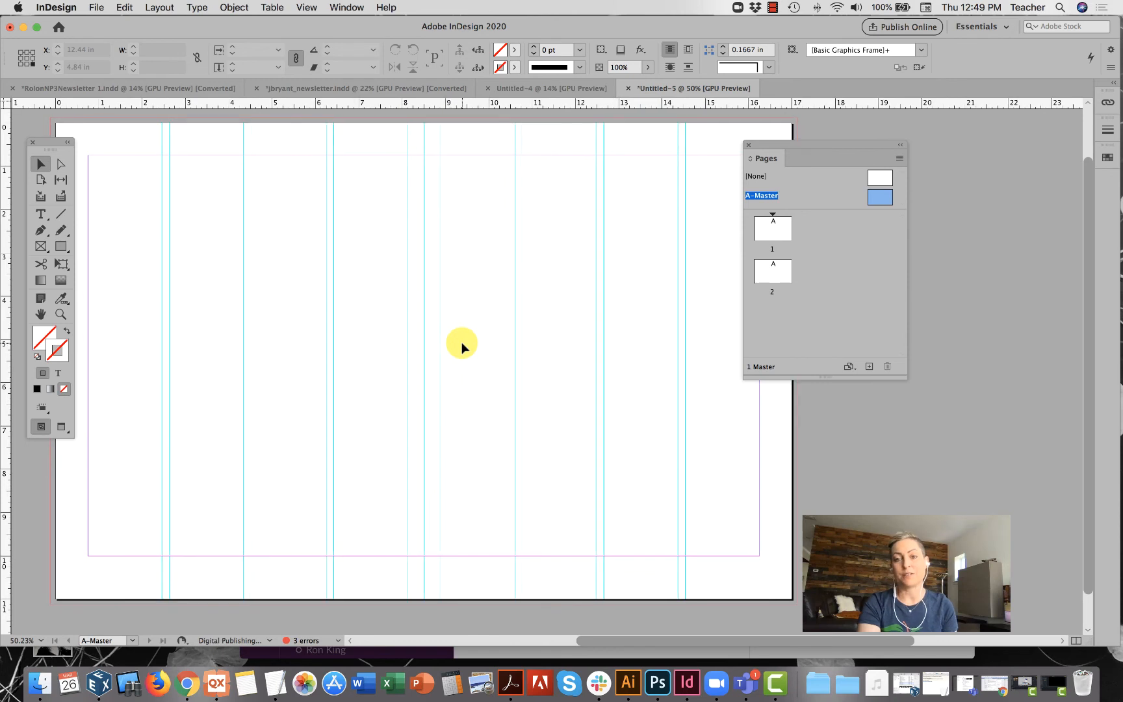
double_click(780, 233)
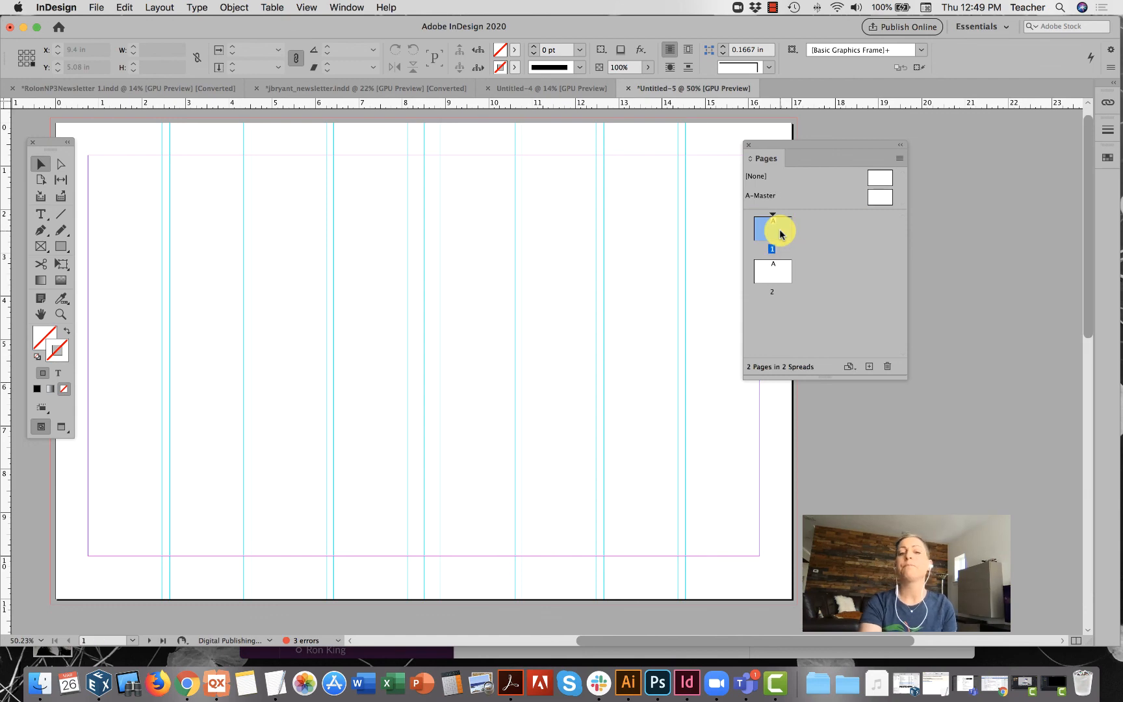
double_click(776, 276)
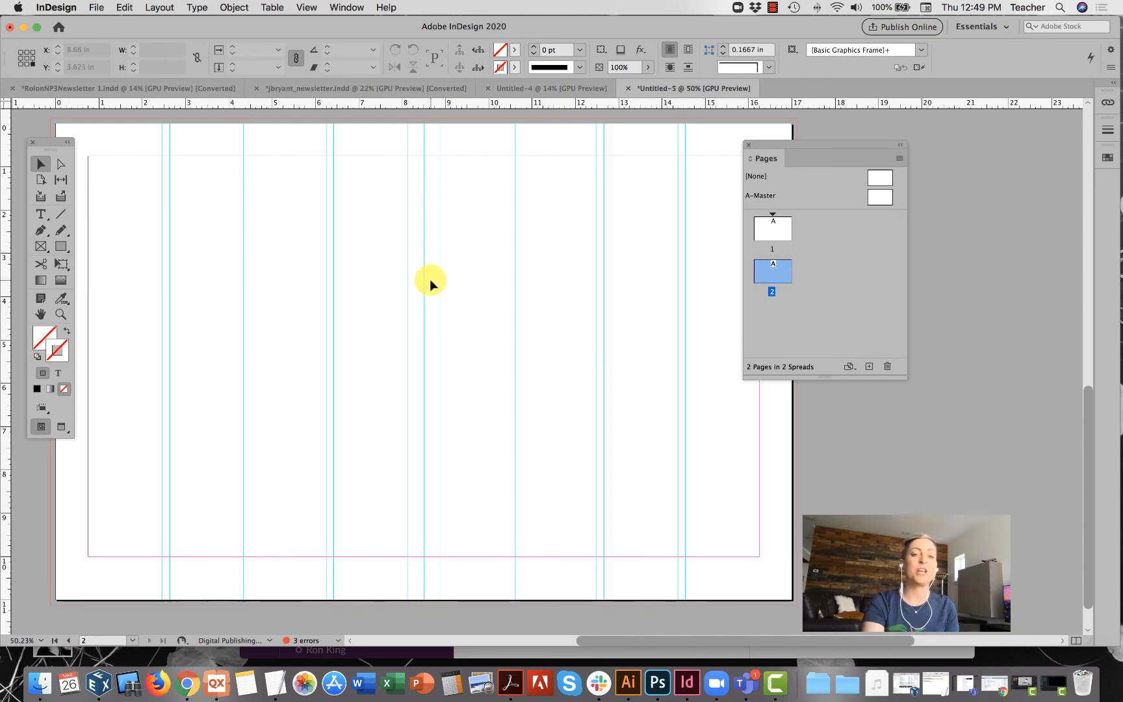
scroll(429, 285, "down", 5)
scroll(427, 291, "down", 1)
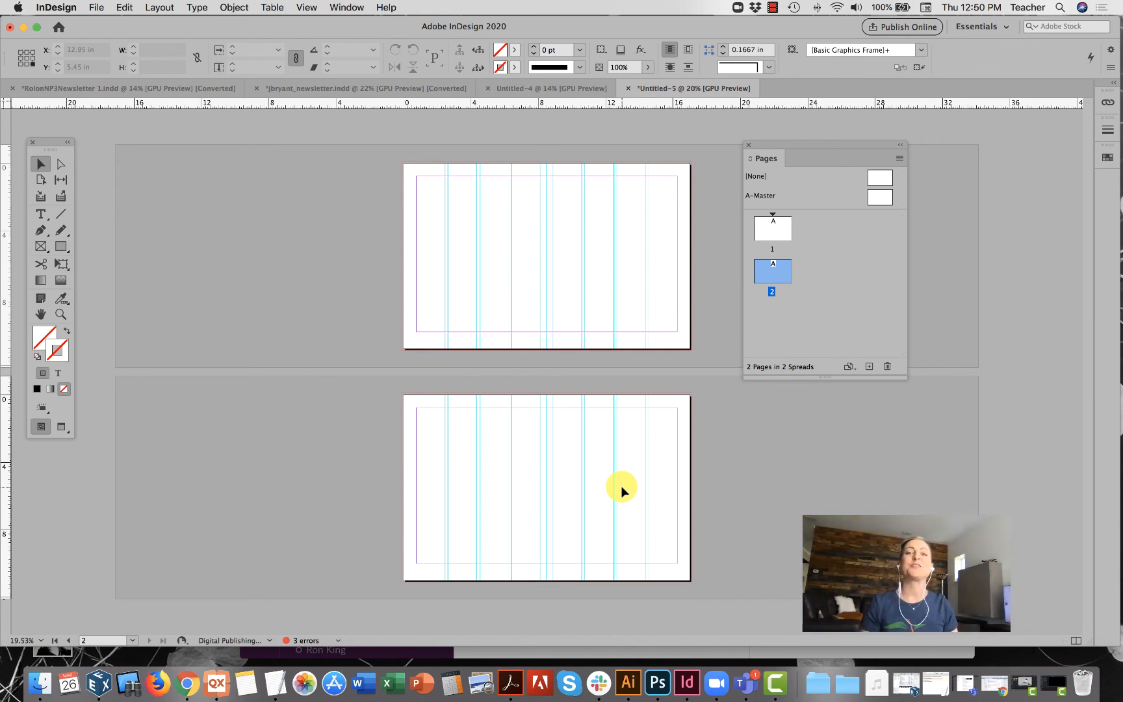
left_click(772, 8)
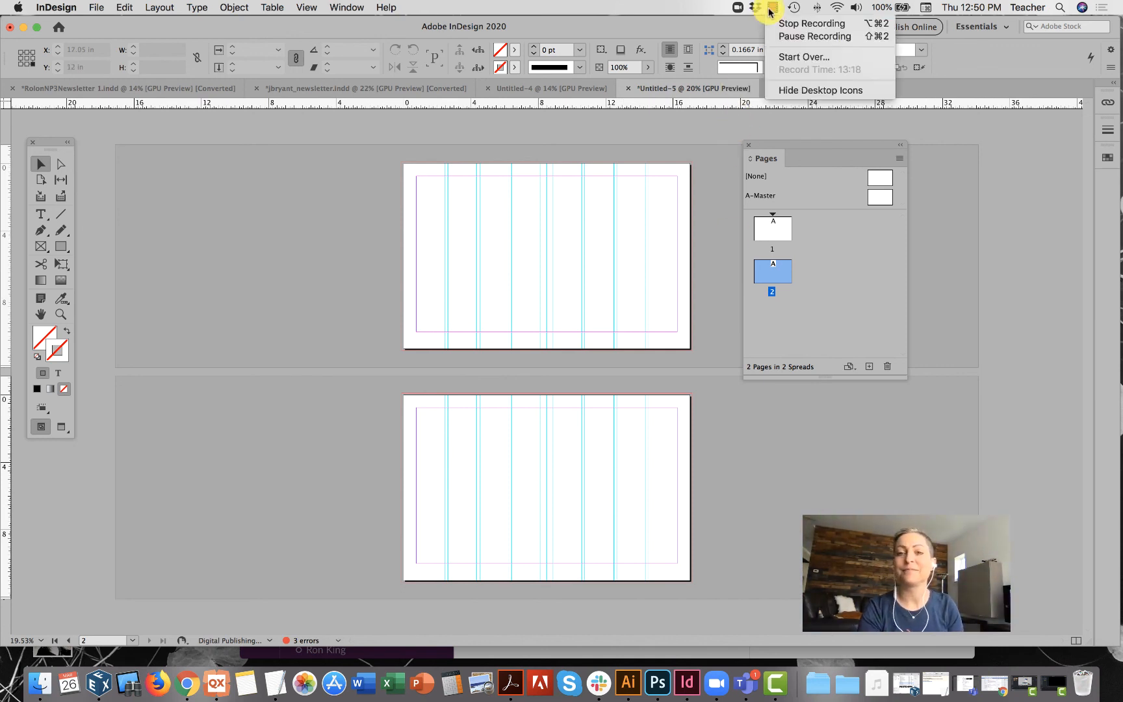
left_click(783, 24)
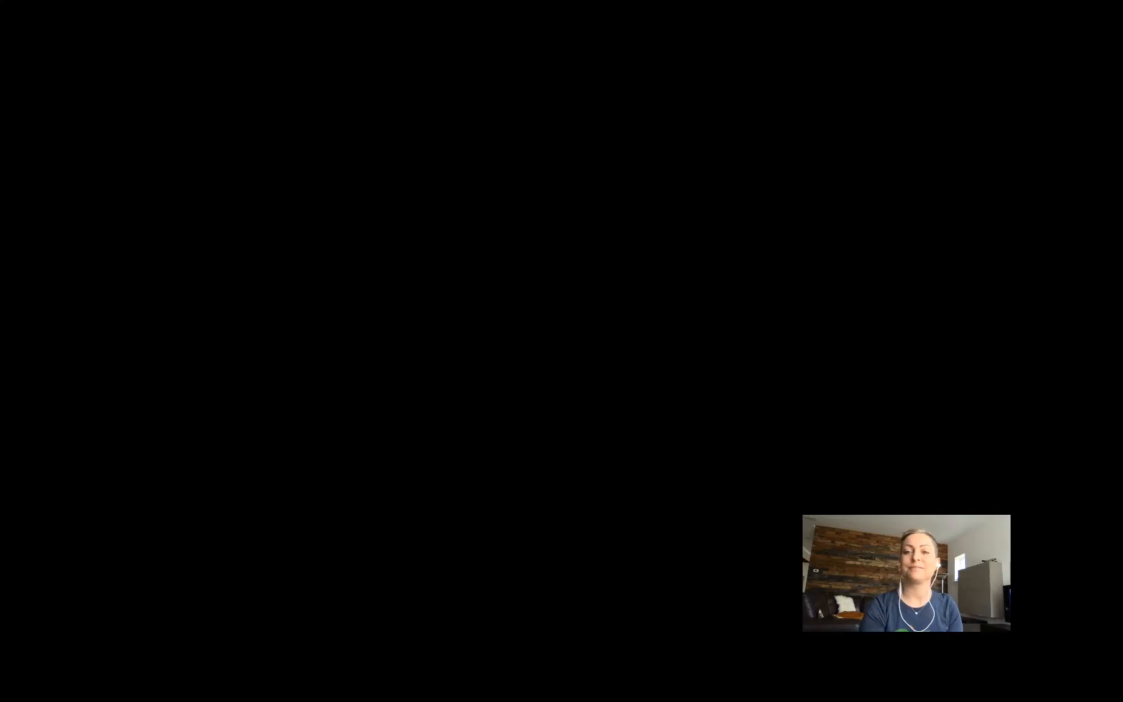